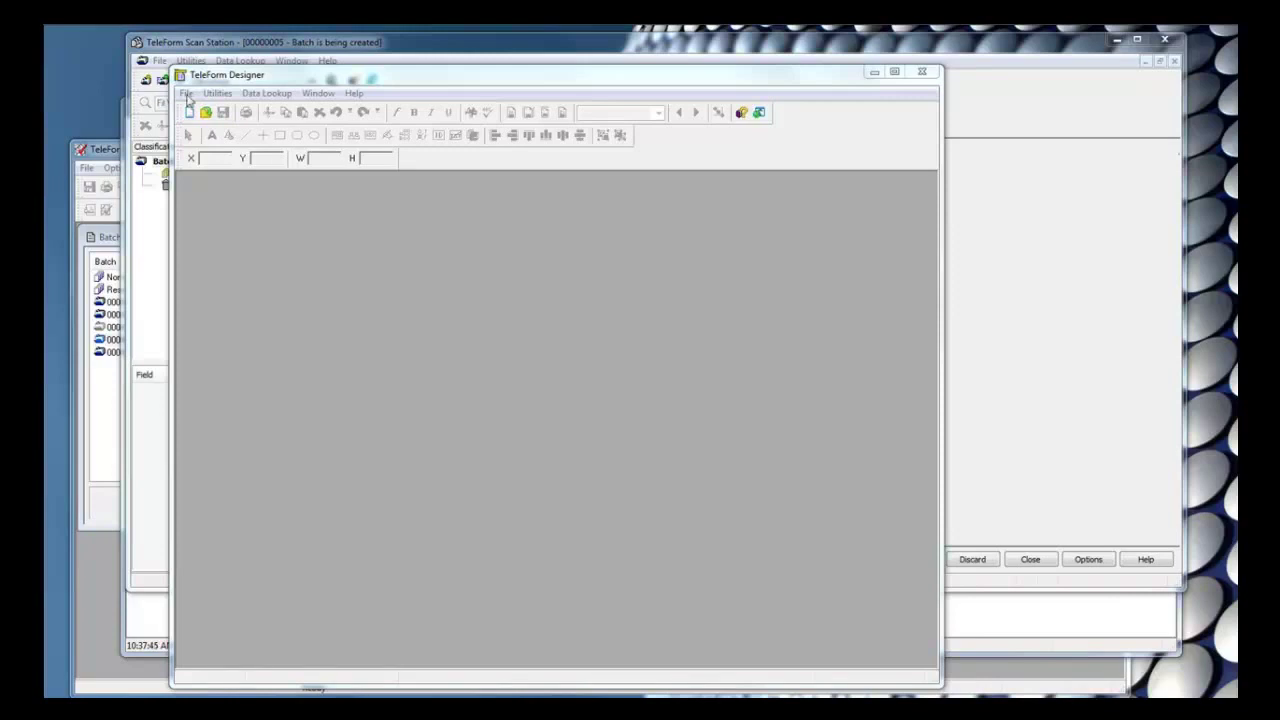
# - Open the DB_Lookup form from the saved templates
pyautogui.click(187, 95)
pyautogui.click(222, 127)
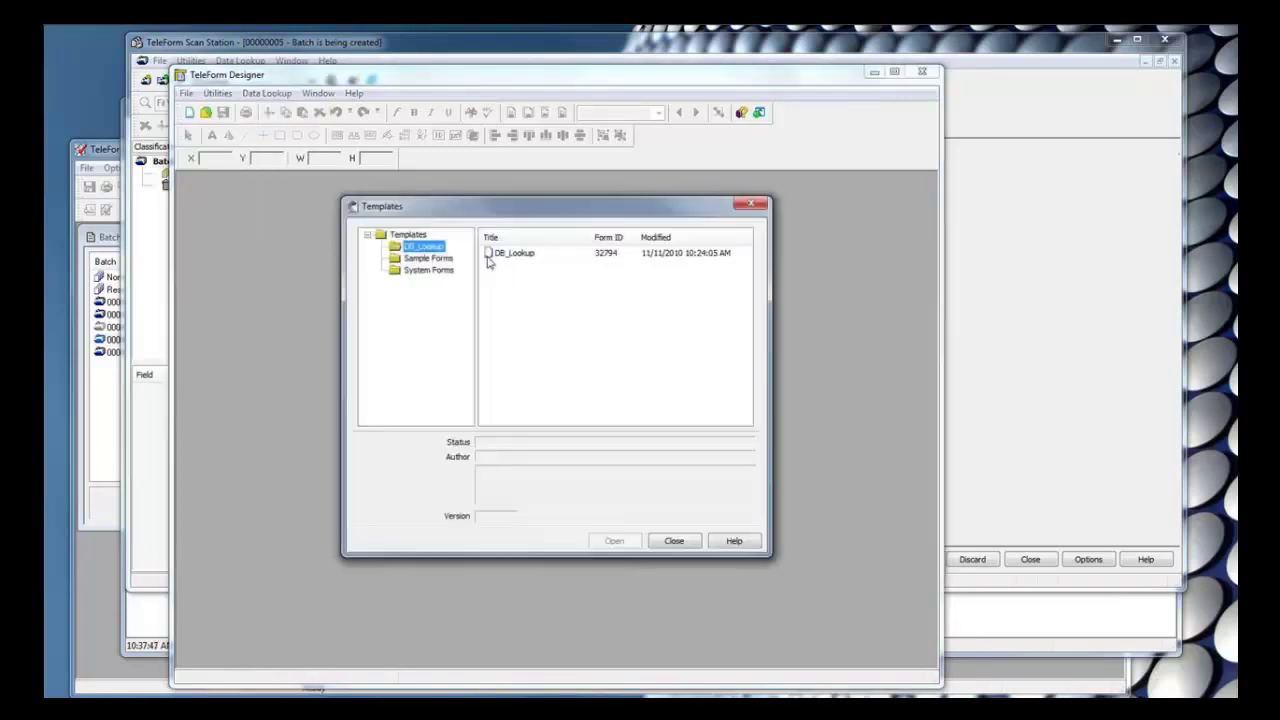
pyautogui.doubleClick(514, 253)
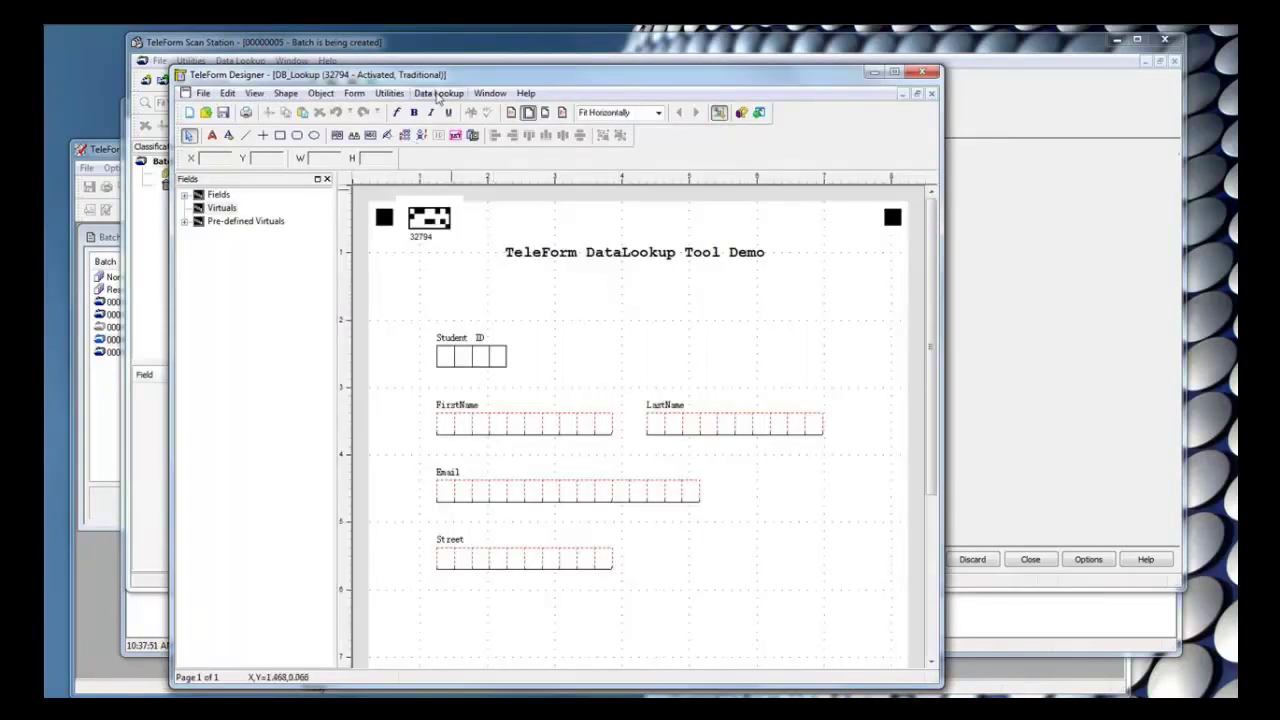
# - Start a new ODBC data lookup and name it db_odbc_Reader
pyautogui.click(438, 94)
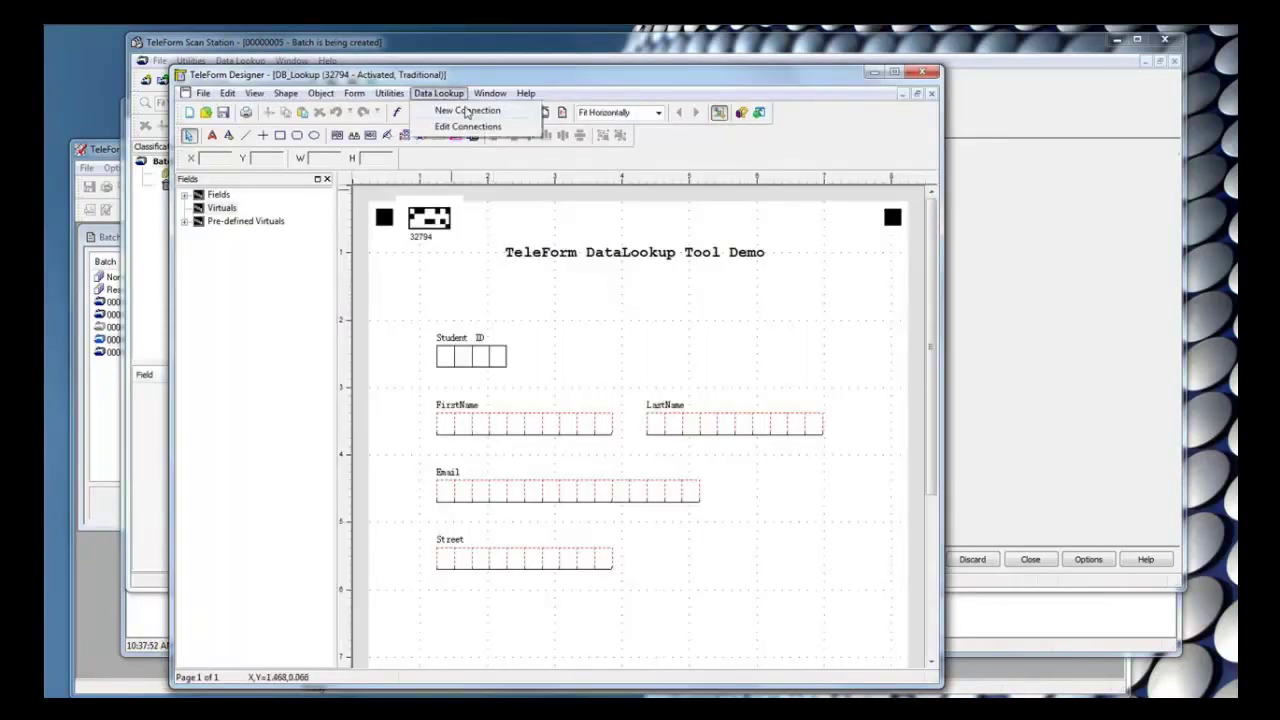
pyautogui.click(466, 112)
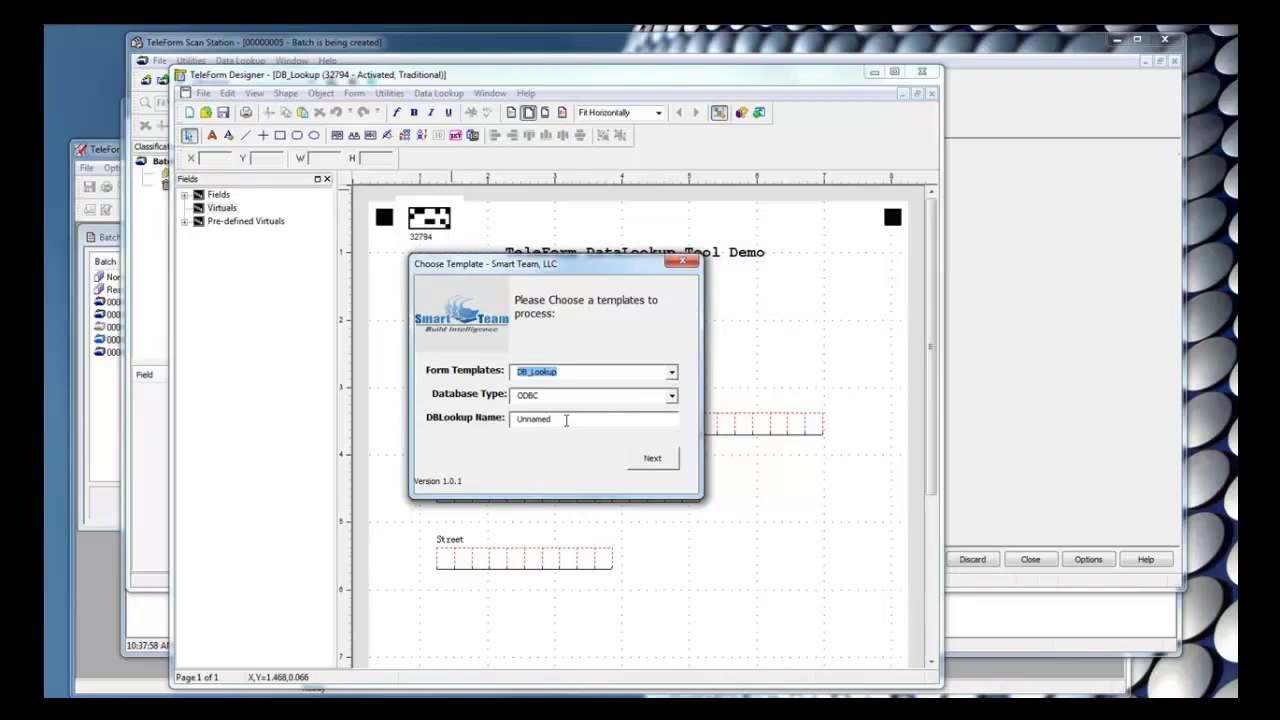
pyautogui.moveTo(551, 418); pyautogui.dragTo(486, 418)
pyautogui.doubleClick(597, 423)
pyautogui.write('db_odbc_Reader')
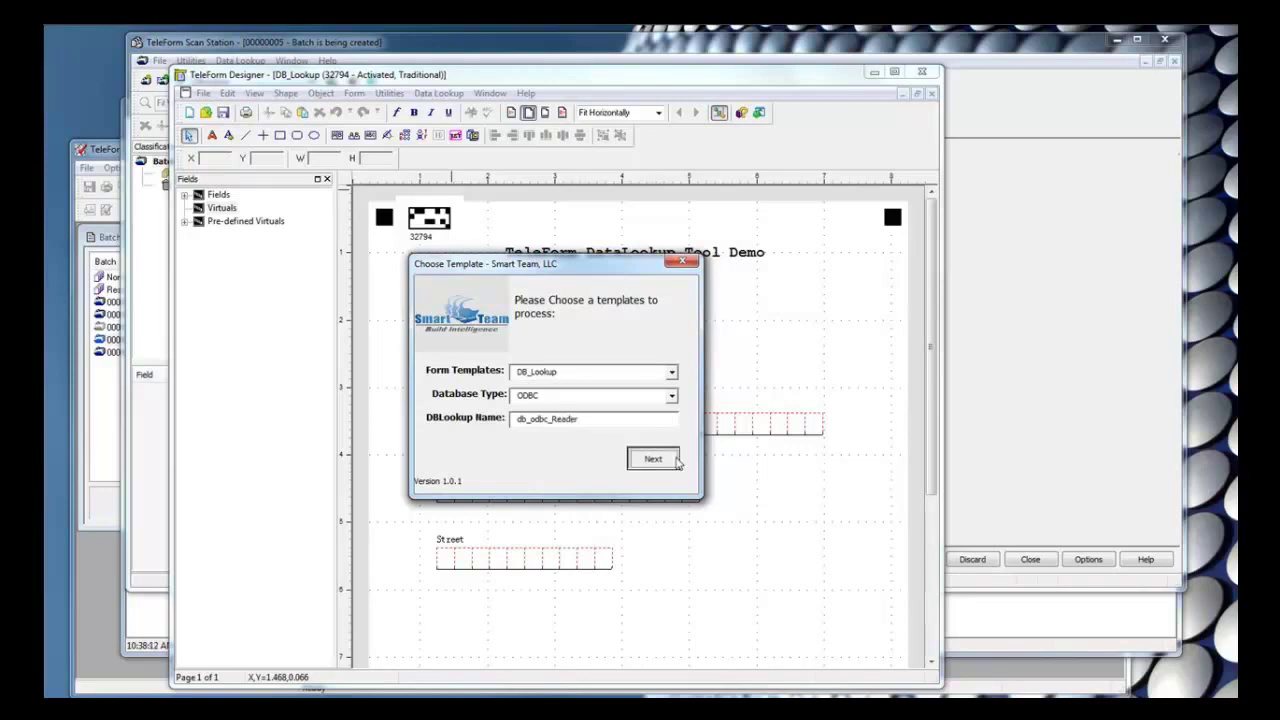
# - Connect the lookup to the tfDemo ODBC source and choose the Student table
pyautogui.click(677, 461)
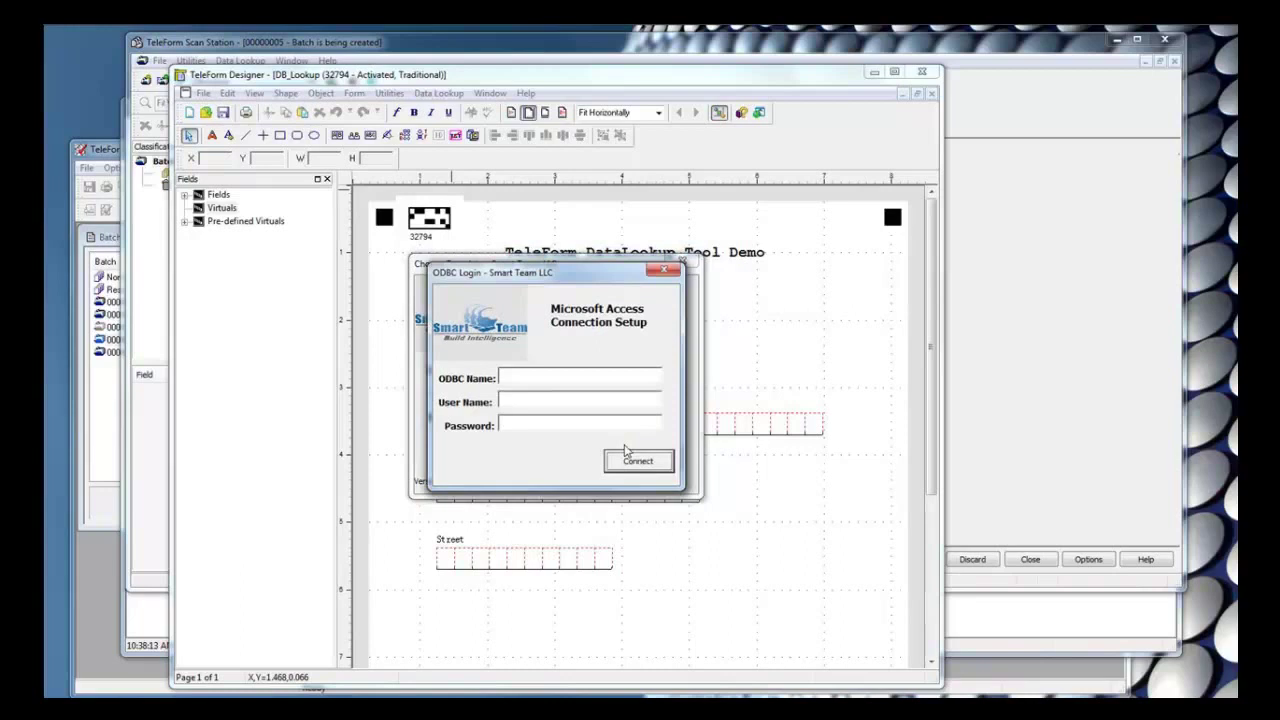
pyautogui.click(513, 376)
pyautogui.write('tfDemo')
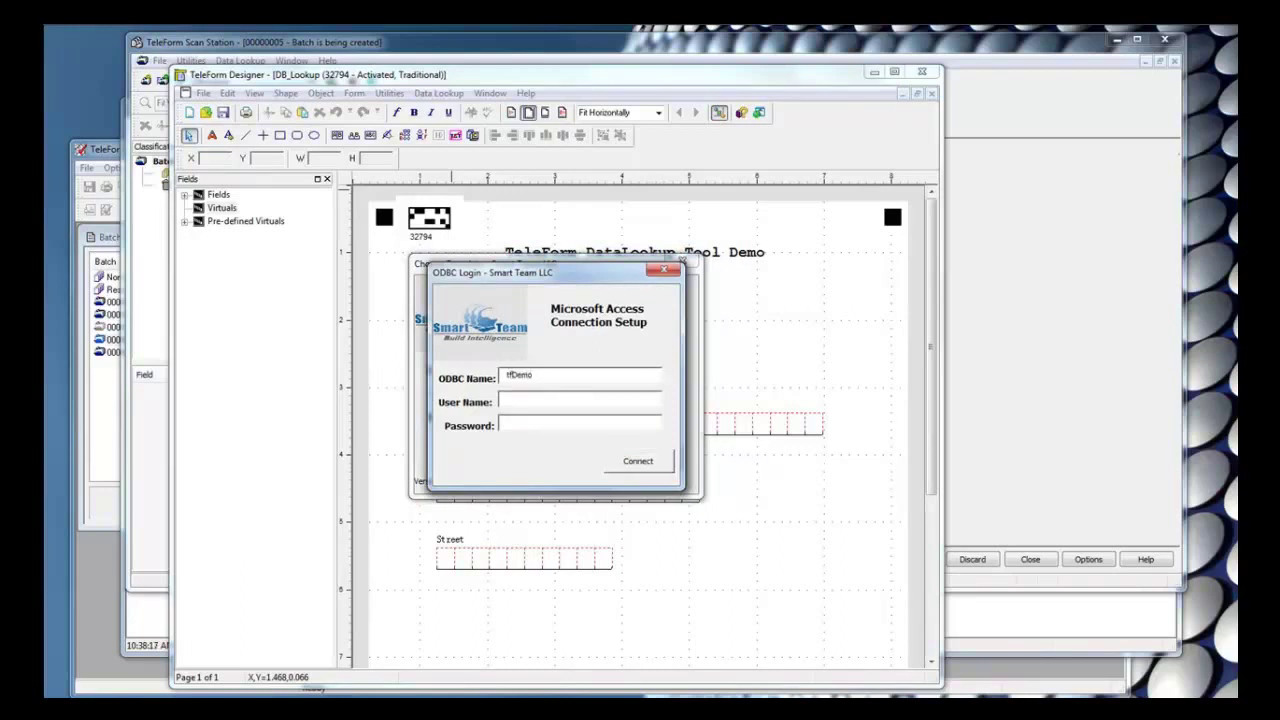
pyautogui.click(644, 463)
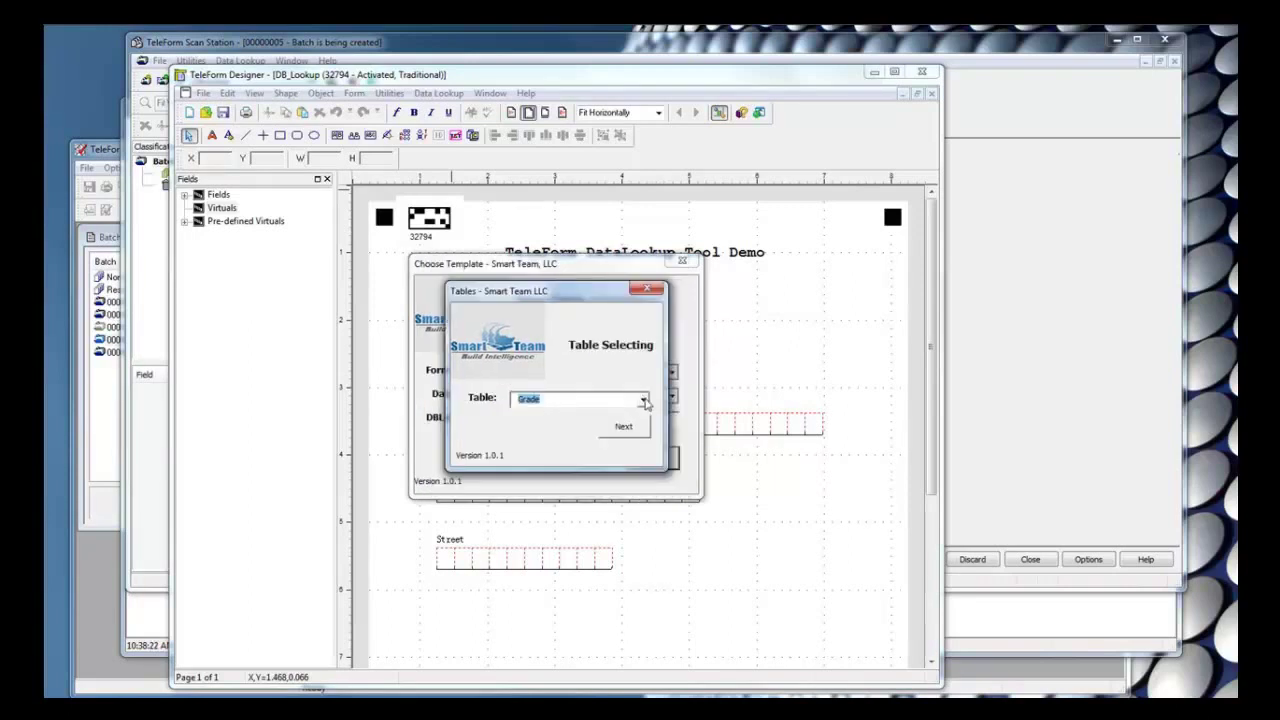
pyautogui.click(644, 400)
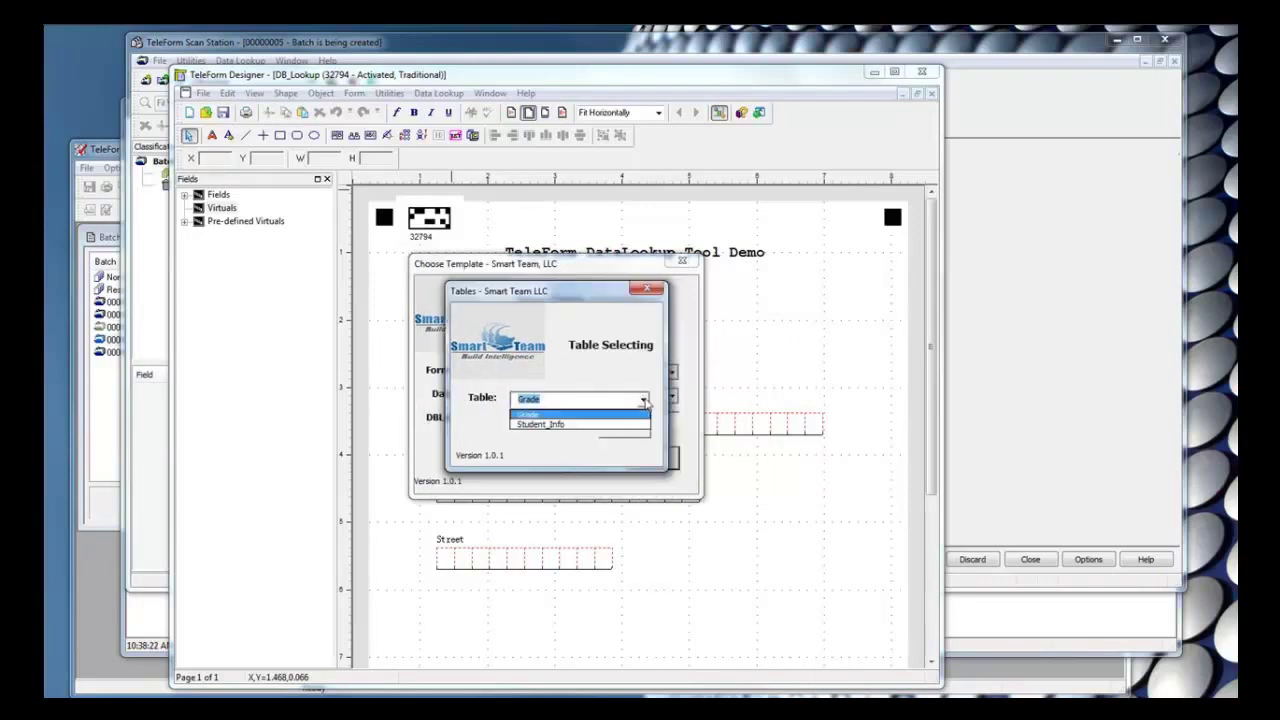
pyautogui.click(549, 425)
pyautogui.click(618, 430)
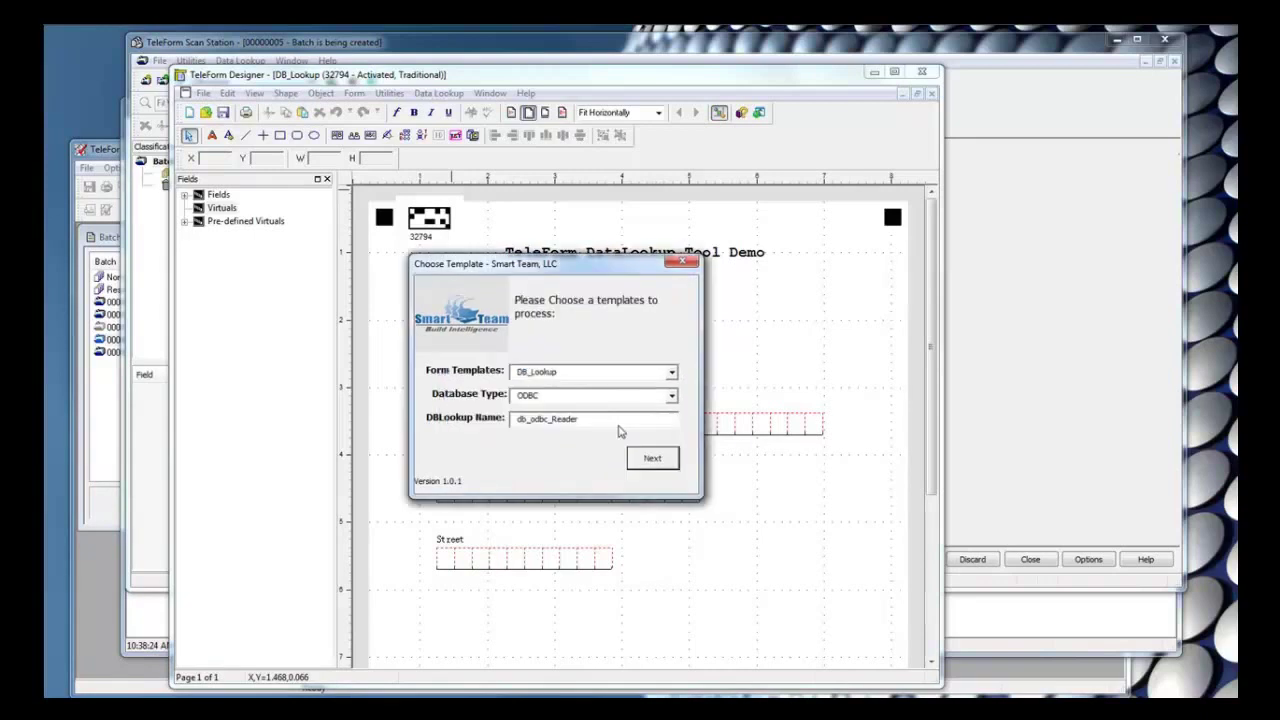
# - Map stID to ID, fname to FirstName and lname to LastName
pyautogui.click(630, 306)
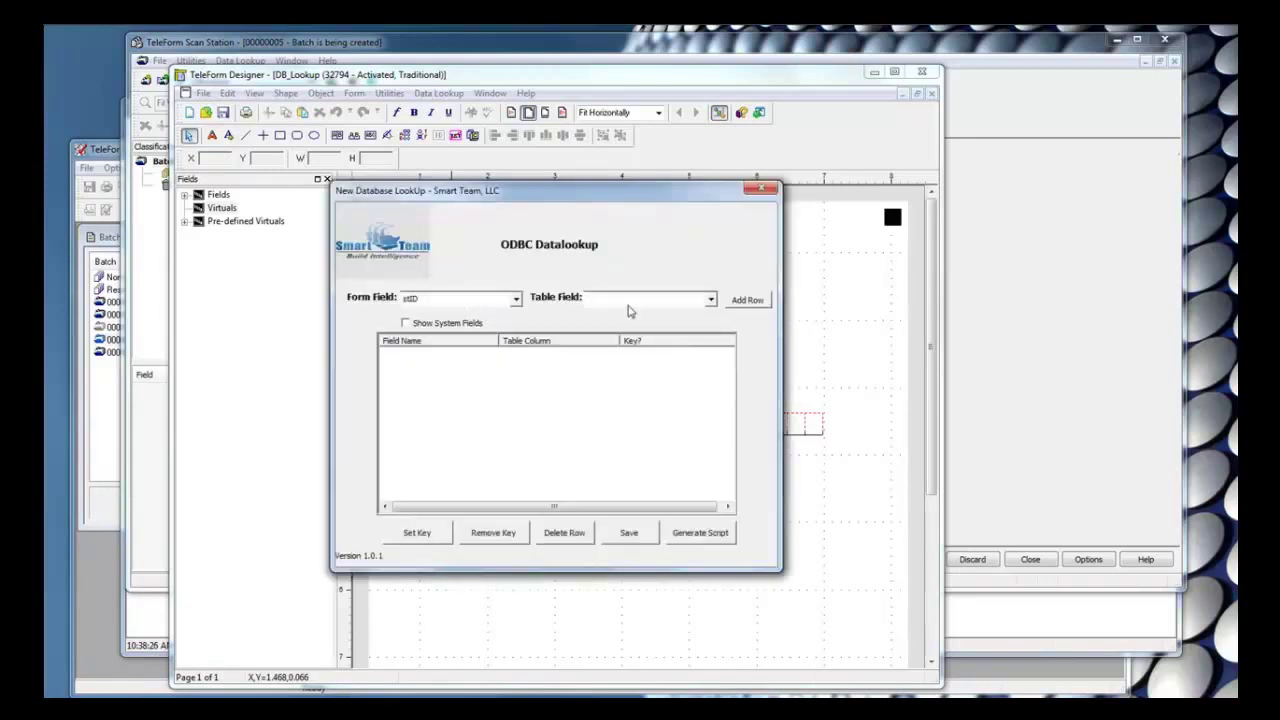
pyautogui.click(747, 300)
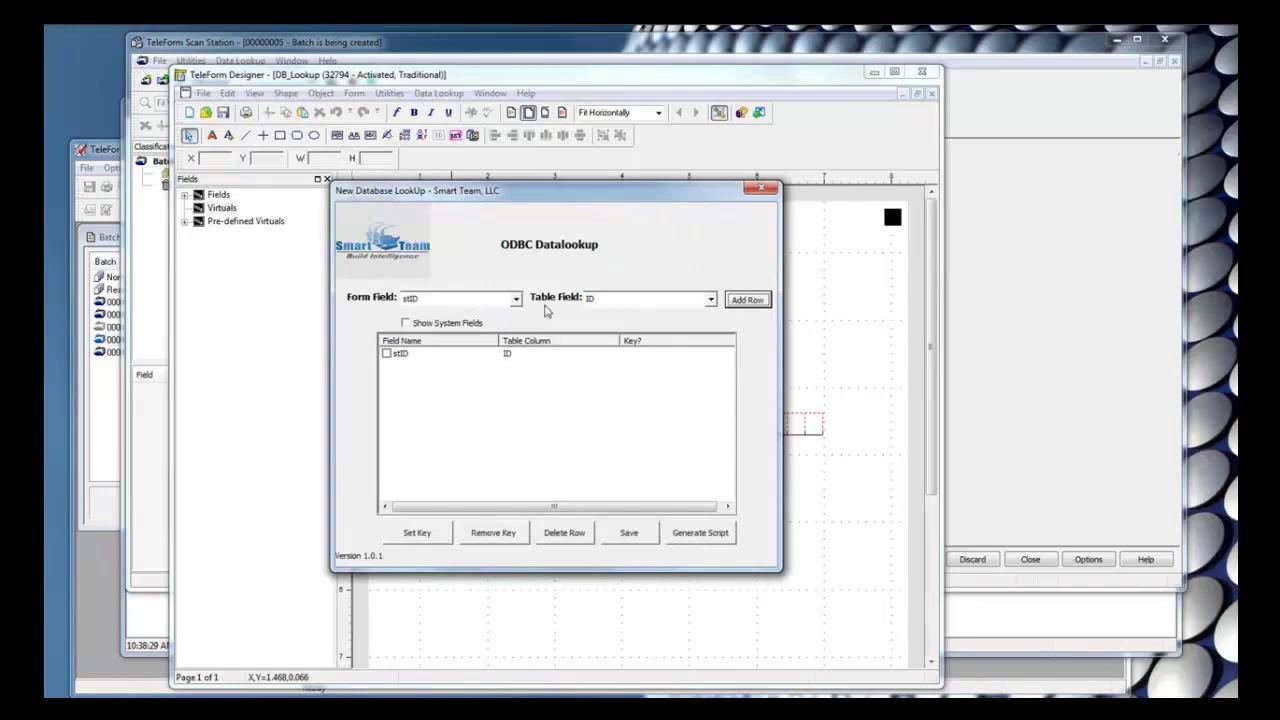
pyautogui.click(490, 299)
pyautogui.click(476, 324)
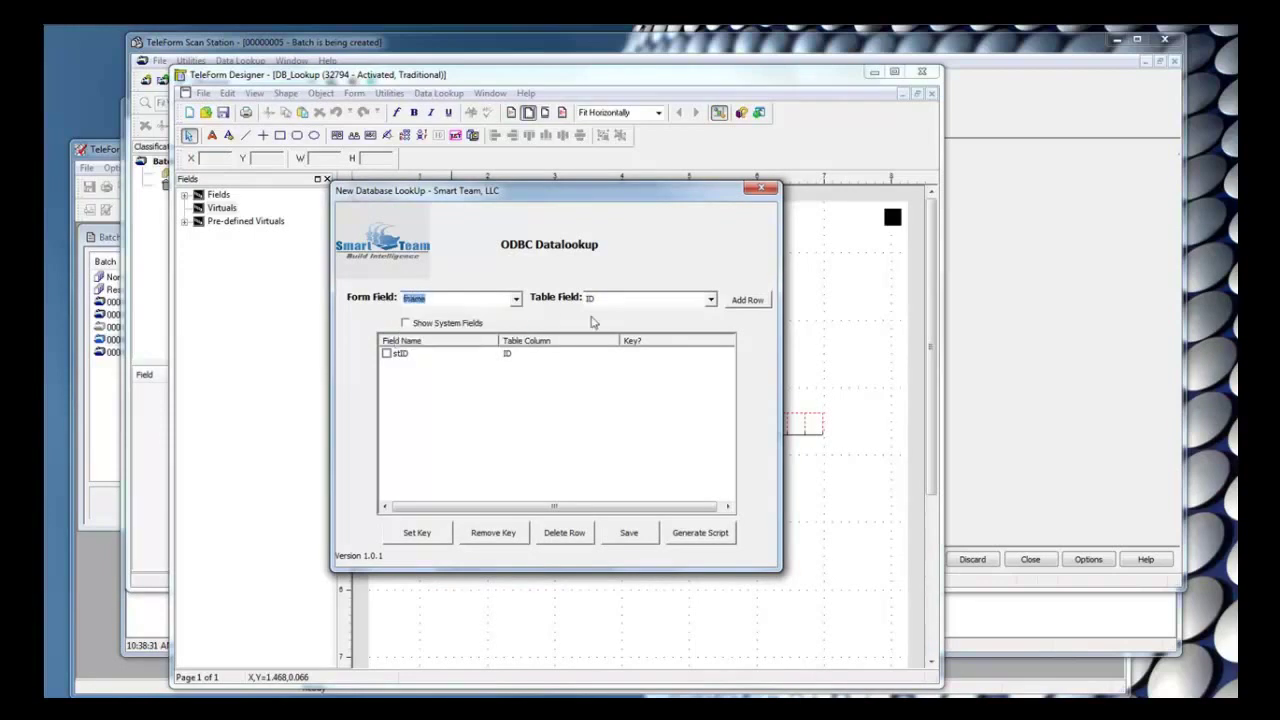
pyautogui.click(631, 306)
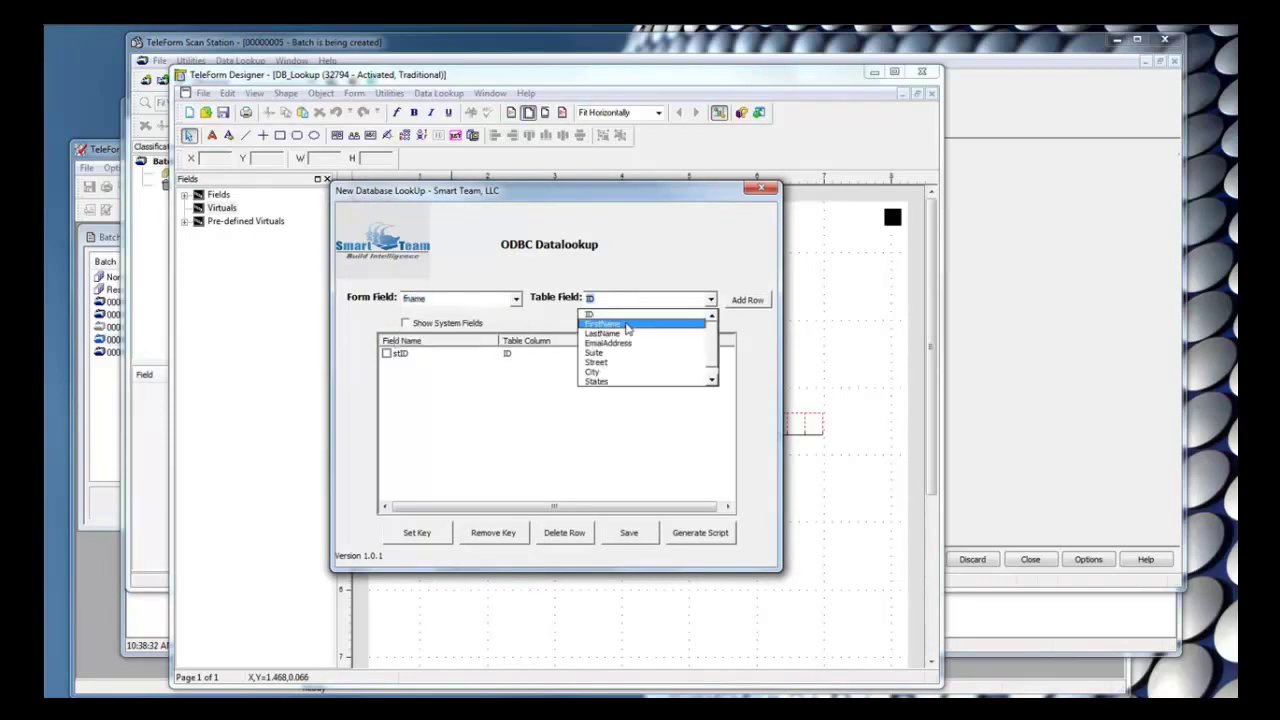
pyautogui.click(627, 326)
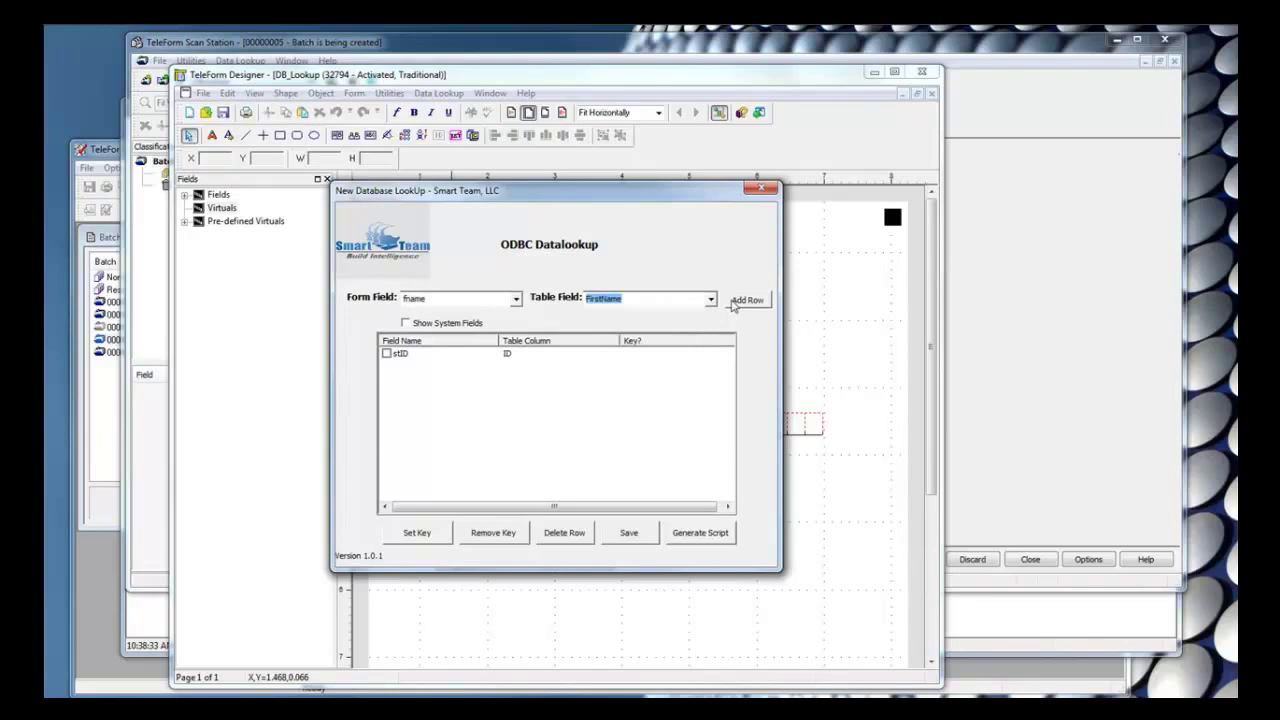
pyautogui.click(745, 300)
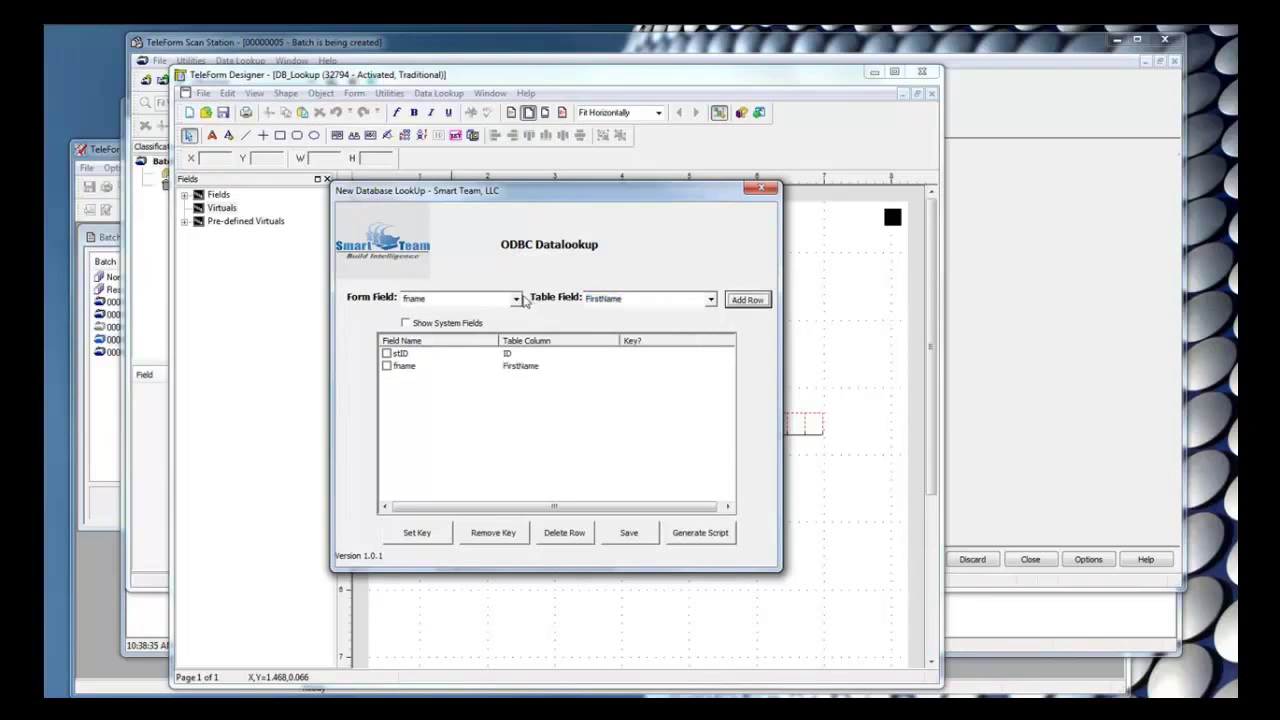
pyautogui.click(603, 299)
pyautogui.click(613, 325)
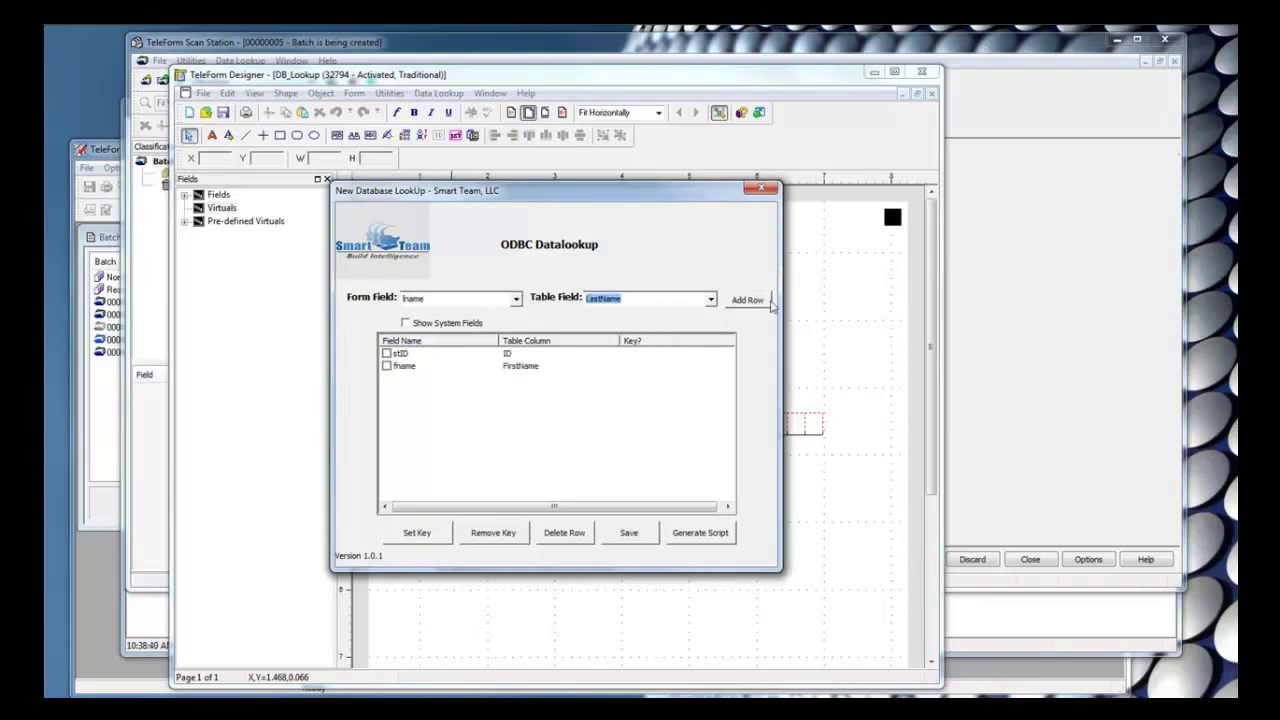
pyautogui.click(750, 300)
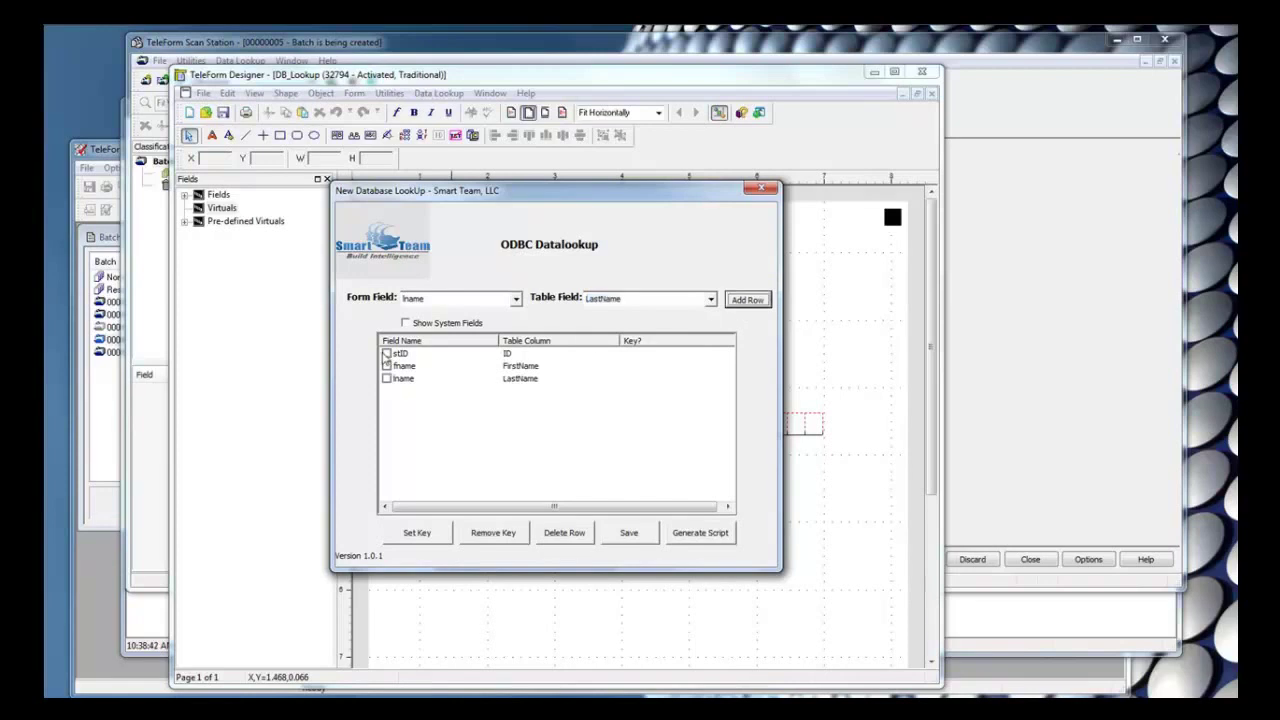
# - Make stID the lookup key and save the field mappings
pyautogui.click(387, 354)
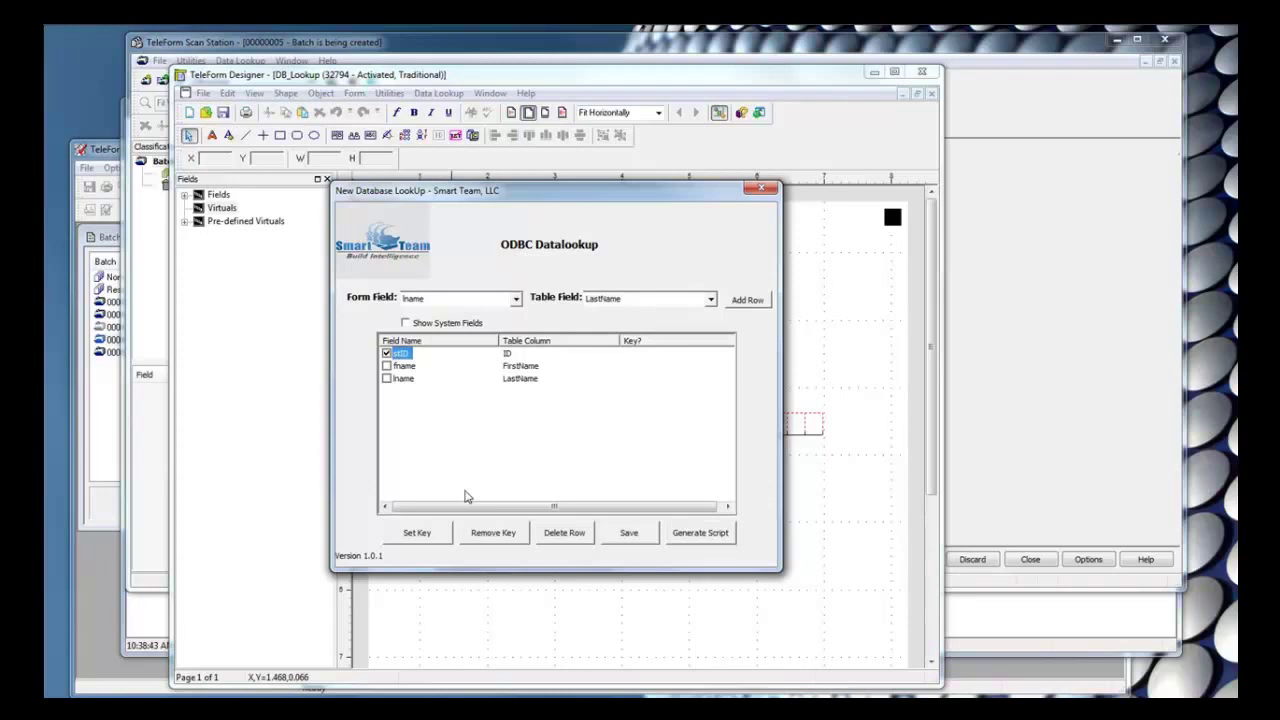
pyautogui.click(417, 532)
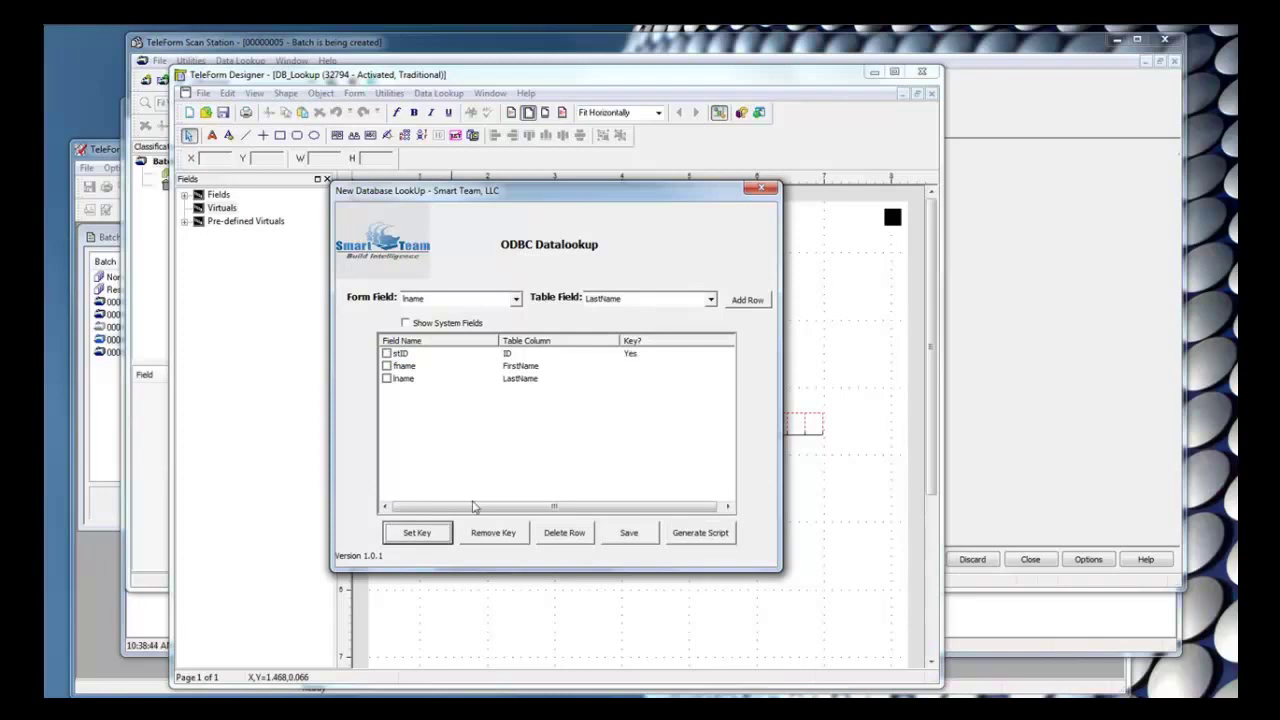
pyautogui.click(630, 533)
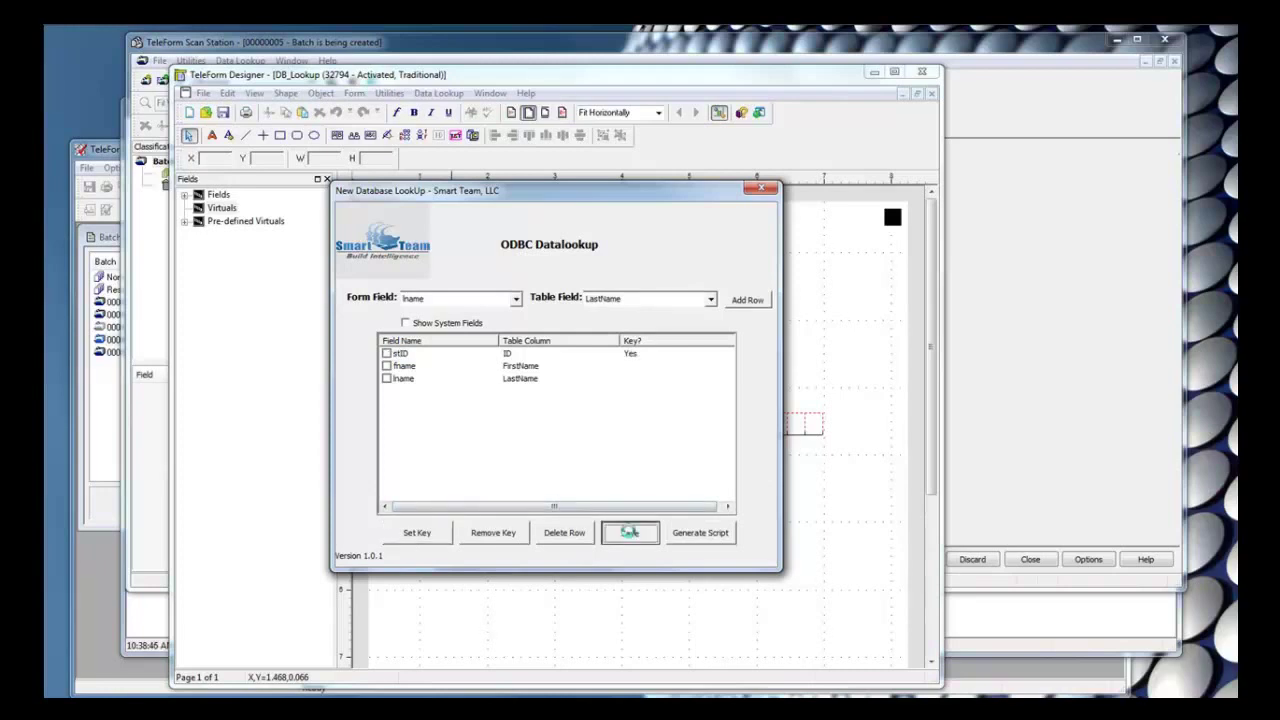
# - Generate the lookup script for Form_Evaluate() and copy it
pyautogui.click(701, 533)
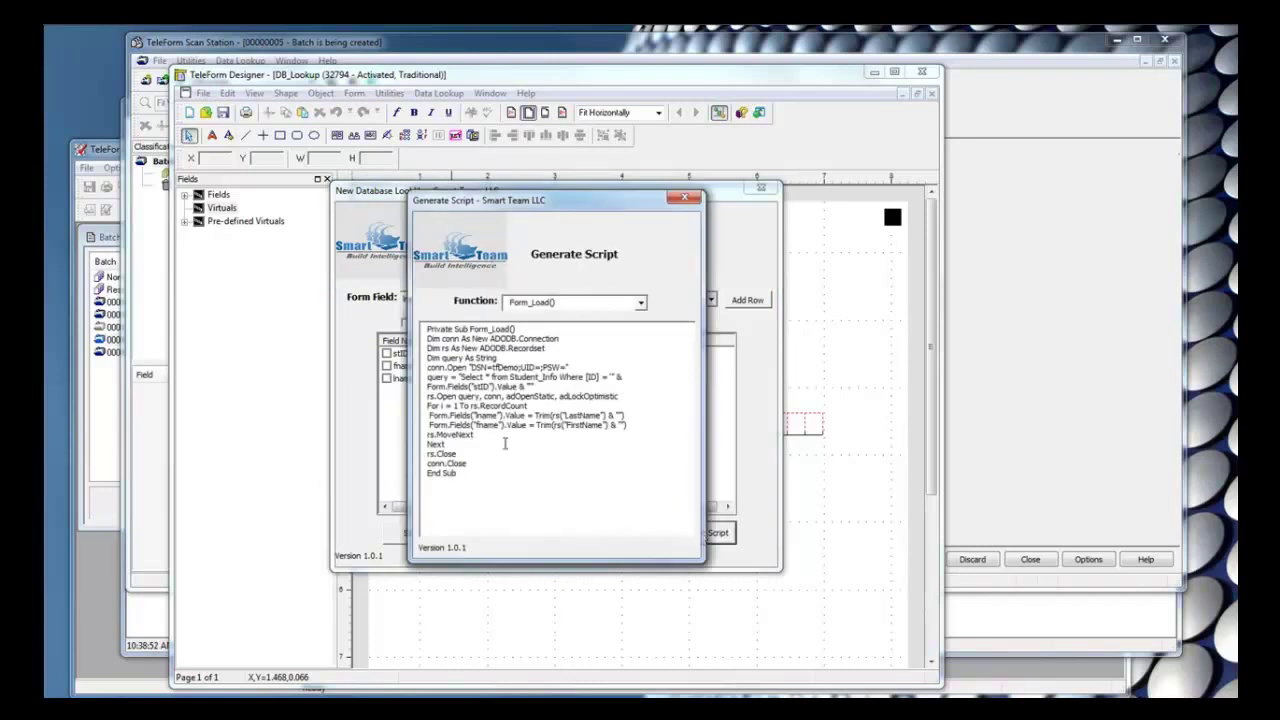
pyautogui.click(639, 303)
pyautogui.click(538, 327)
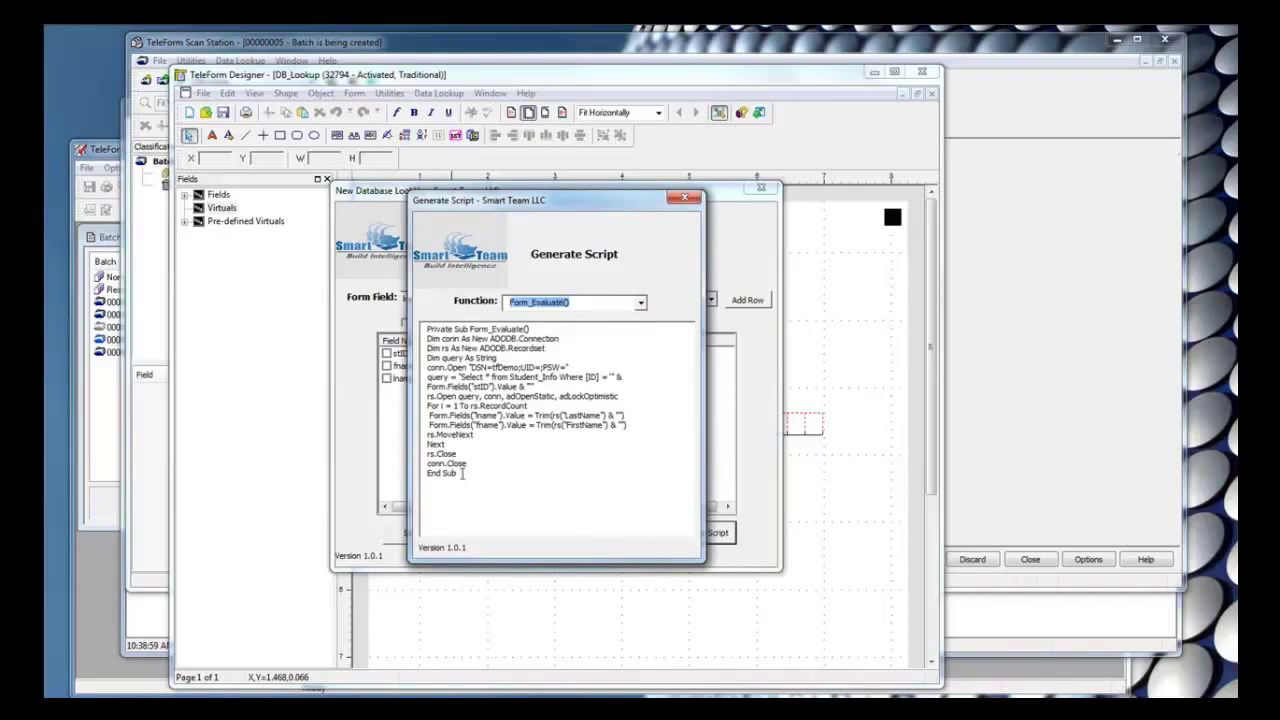
pyautogui.moveTo(461, 473); pyautogui.dragTo(430, 323)
pyautogui.hotkey('ctrl', 'c')
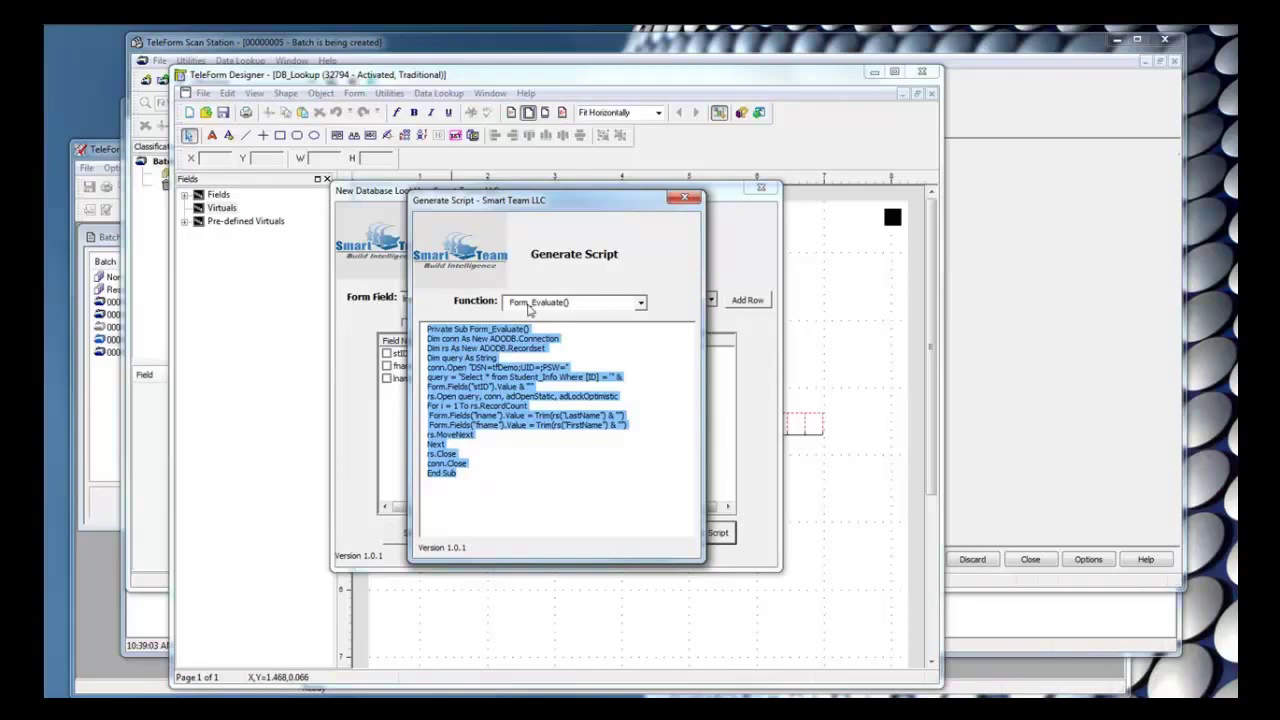
pyautogui.click(685, 199)
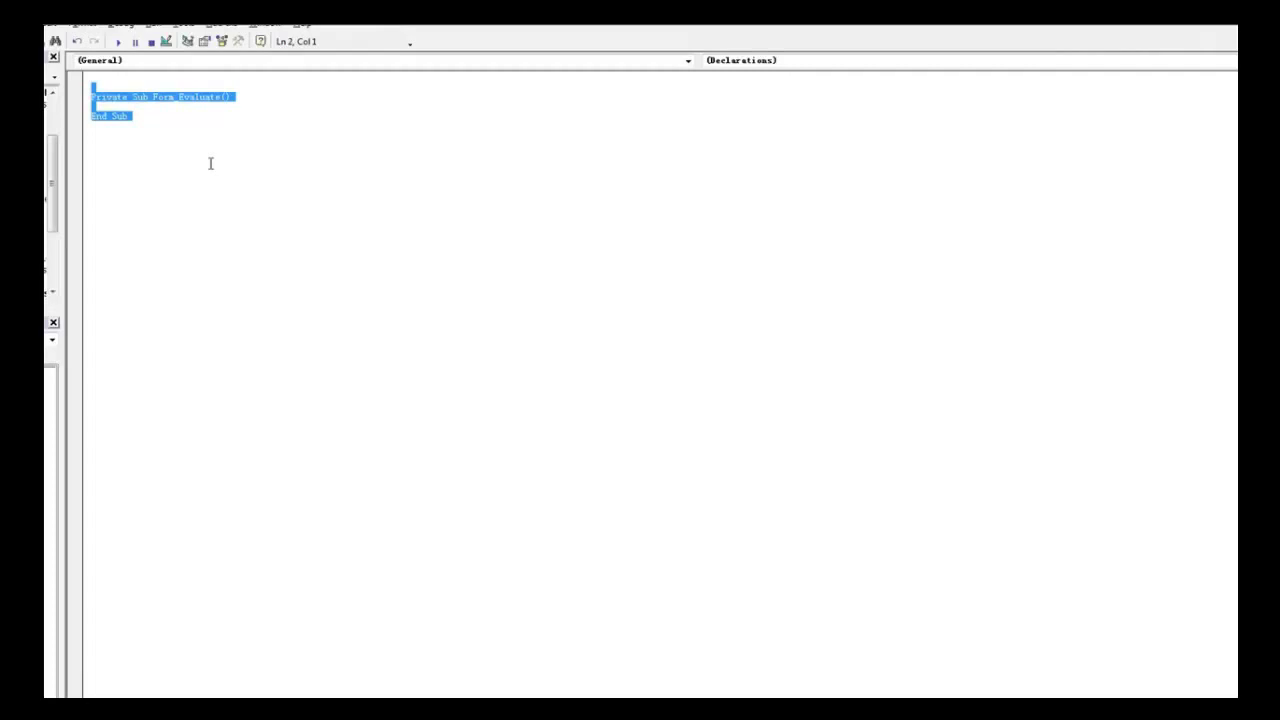
# - Paste the script into Form_Evaluate and start a new lookup named db_odbc
pyautogui.hotkey('ctrl', 'v')
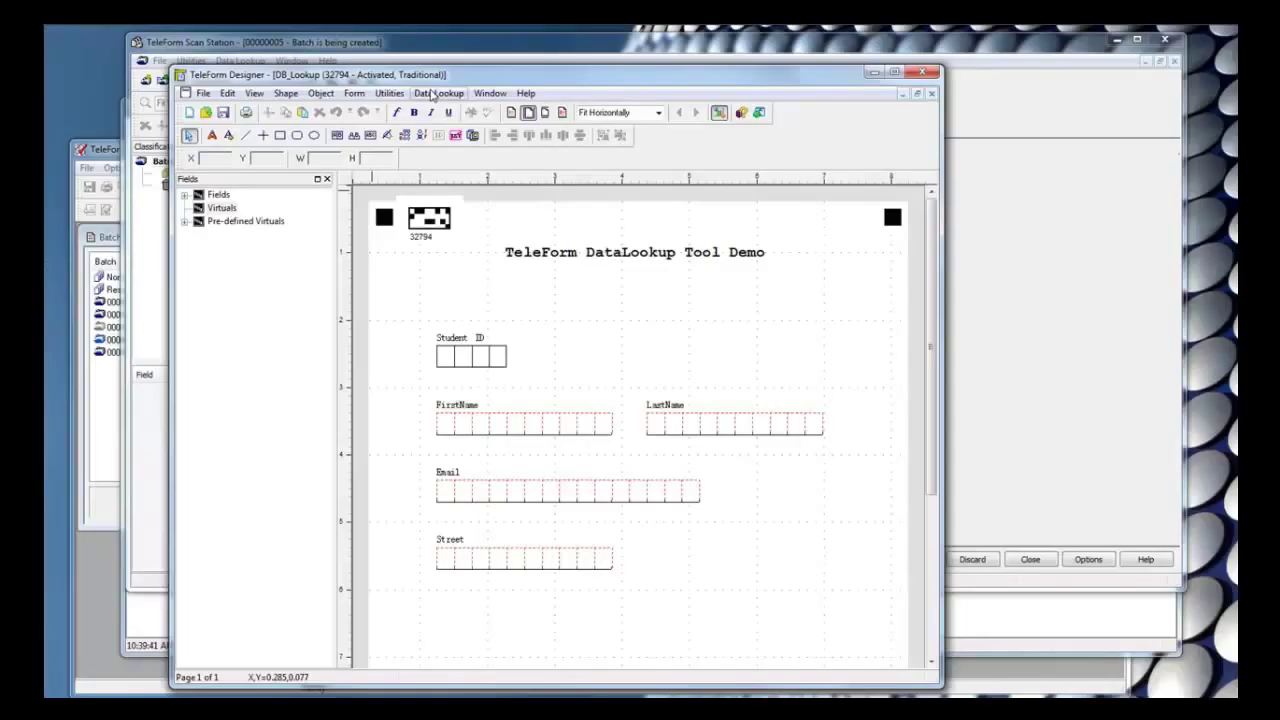
pyautogui.click(433, 94)
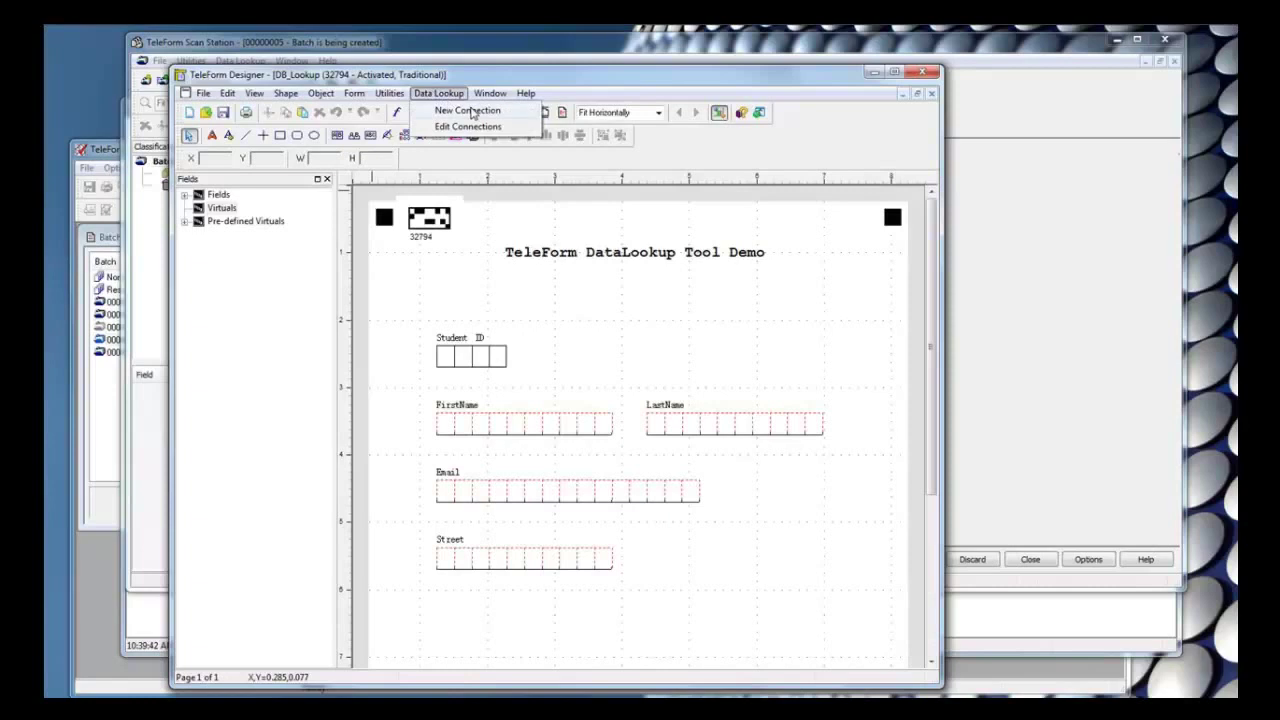
pyautogui.click(473, 111)
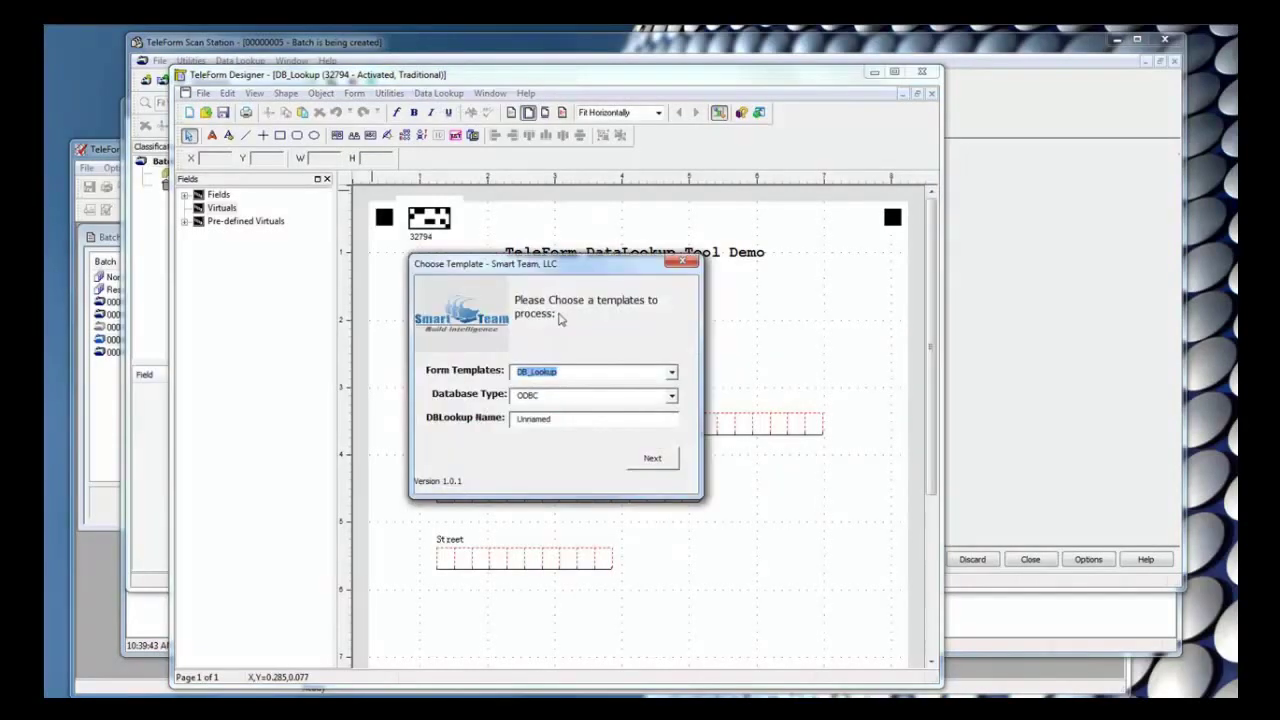
pyautogui.moveTo(546, 418); pyautogui.dragTo(513, 418)
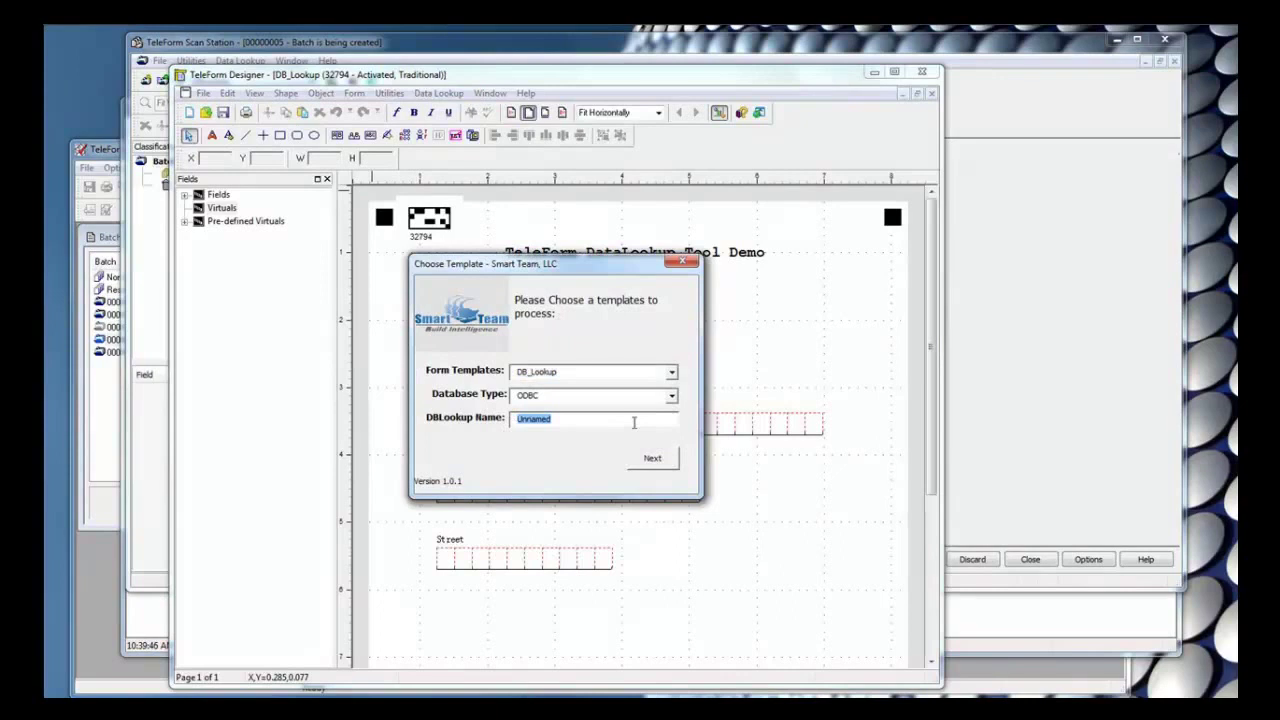
pyautogui.write('db_of')
pyautogui.press('BackSpace')
pyautogui.write('dbc')
pyautogui.press('Return')
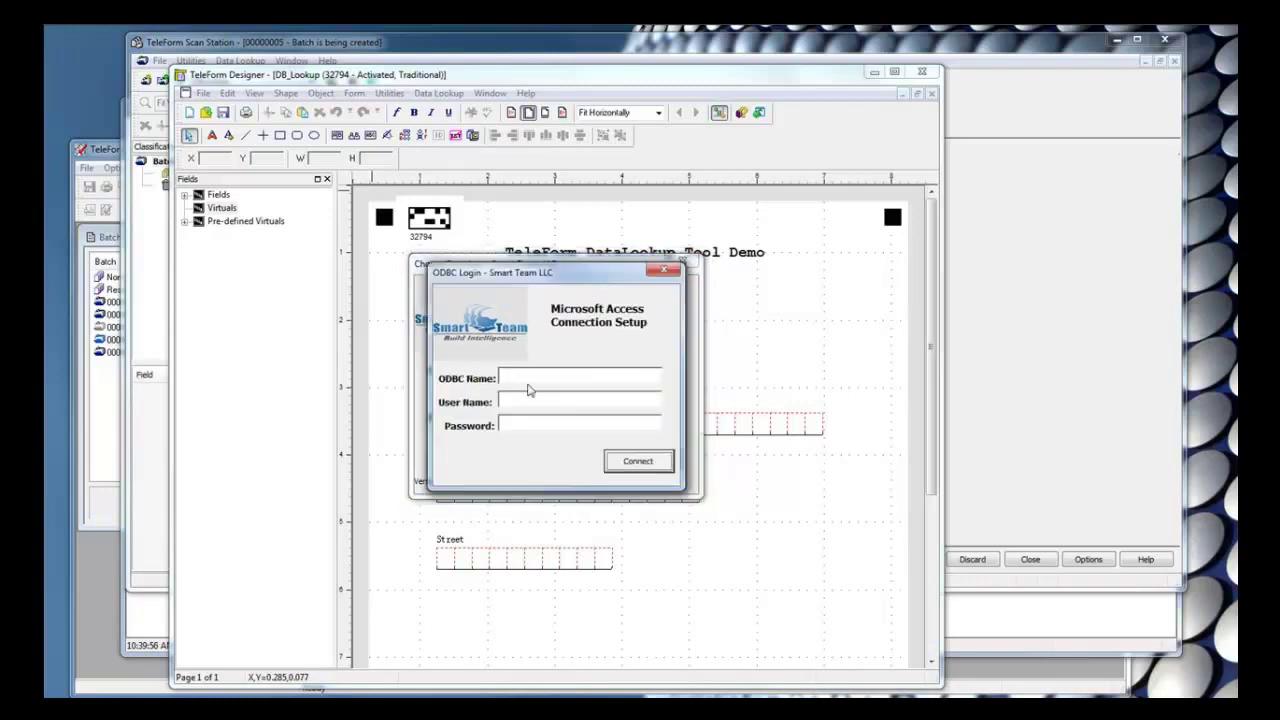
# - Connect to the tfDemo data source and choose the Student_Info table
pyautogui.click(521, 376)
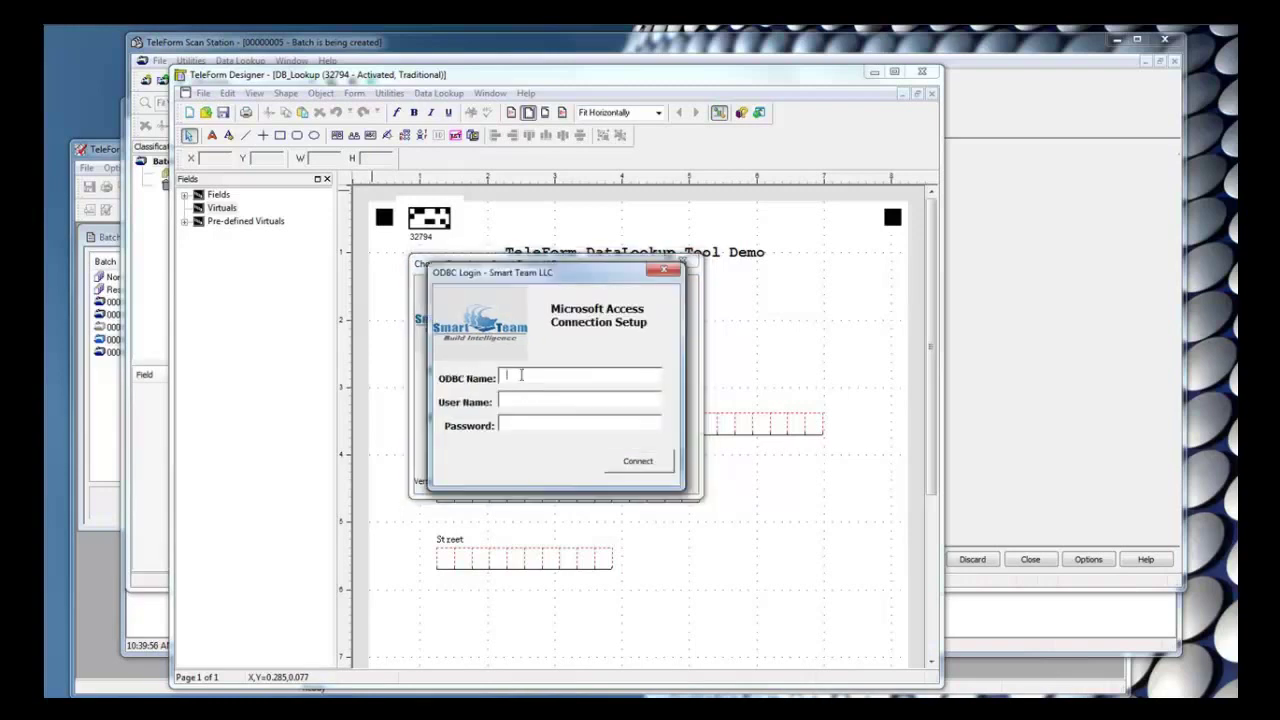
pyautogui.write('tfDemo')
pyautogui.click(653, 468)
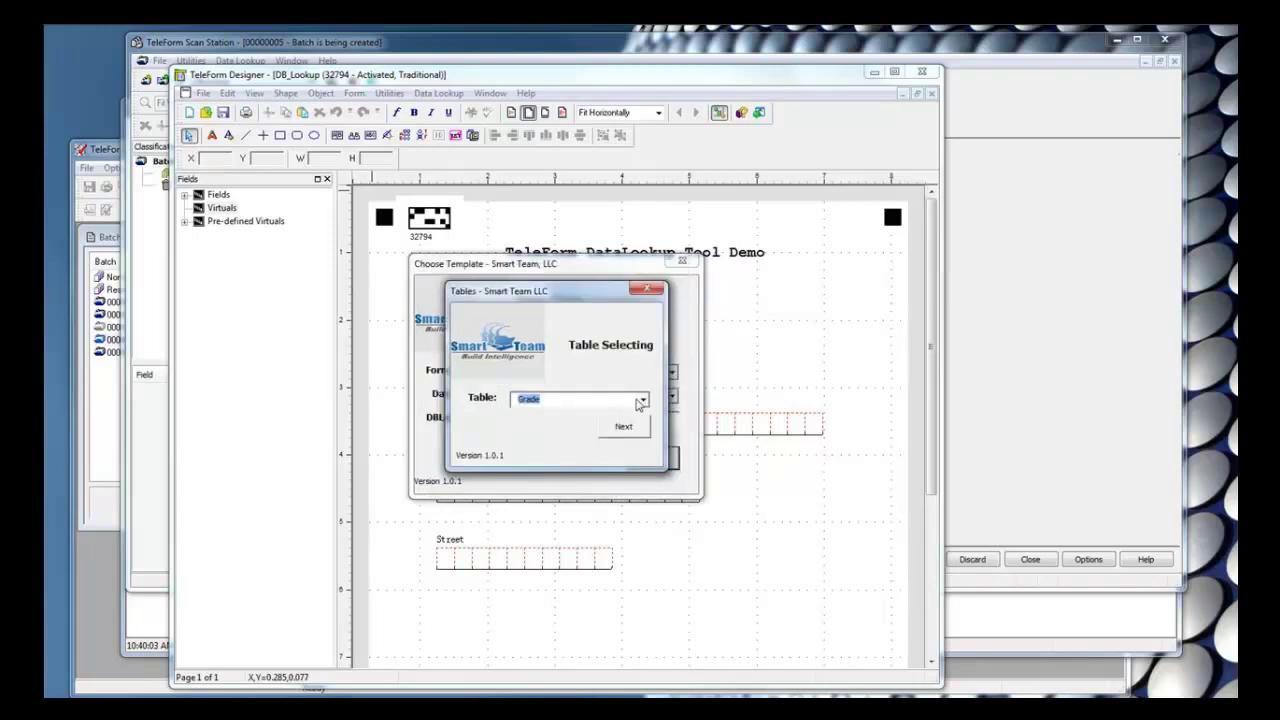
pyautogui.click(641, 400)
pyautogui.click(560, 426)
pyautogui.click(621, 429)
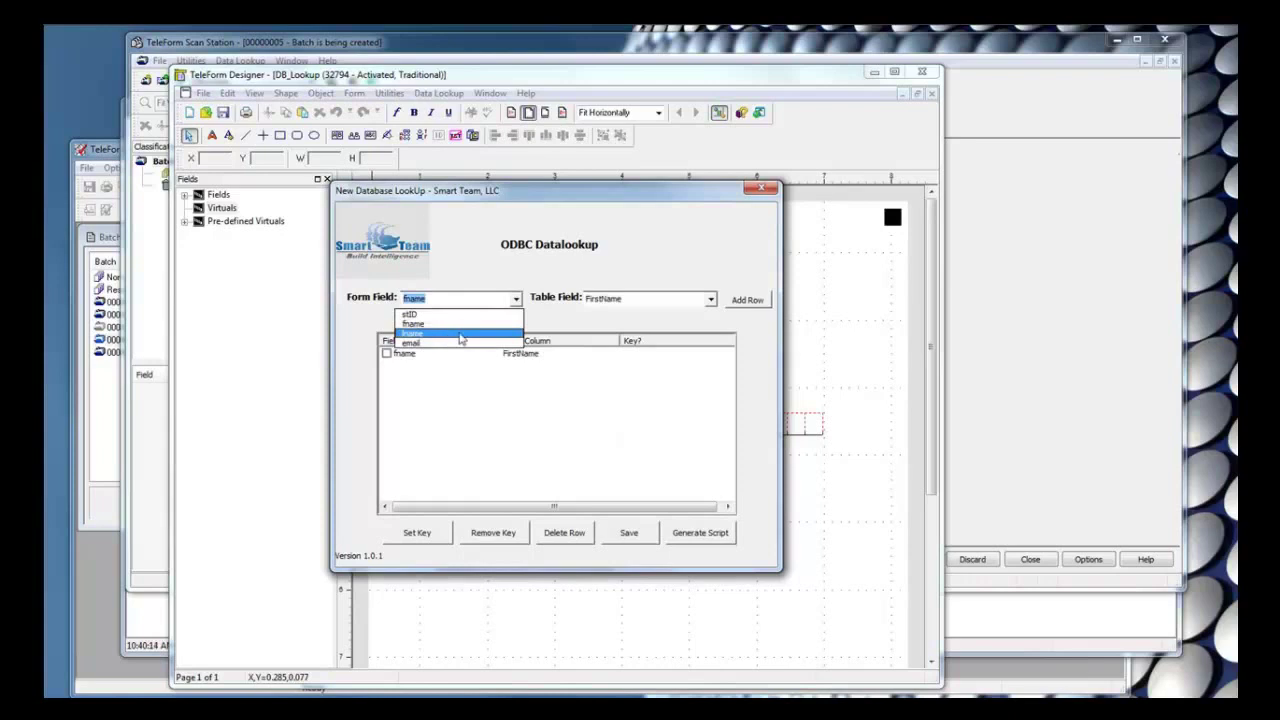
# - Map lname to LastName and email to EmailAddress, then save the lookup
pyautogui.click(460, 338)
pyautogui.click(650, 298)
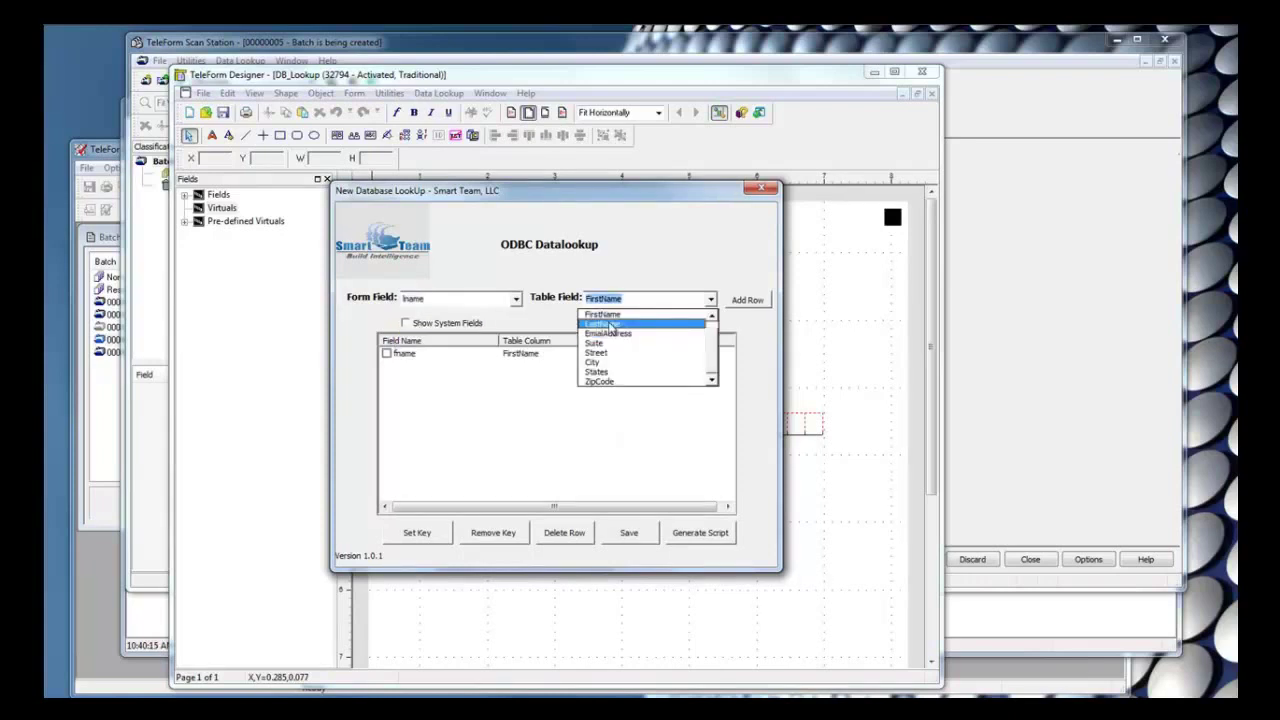
pyautogui.click(612, 325)
pyautogui.click(745, 300)
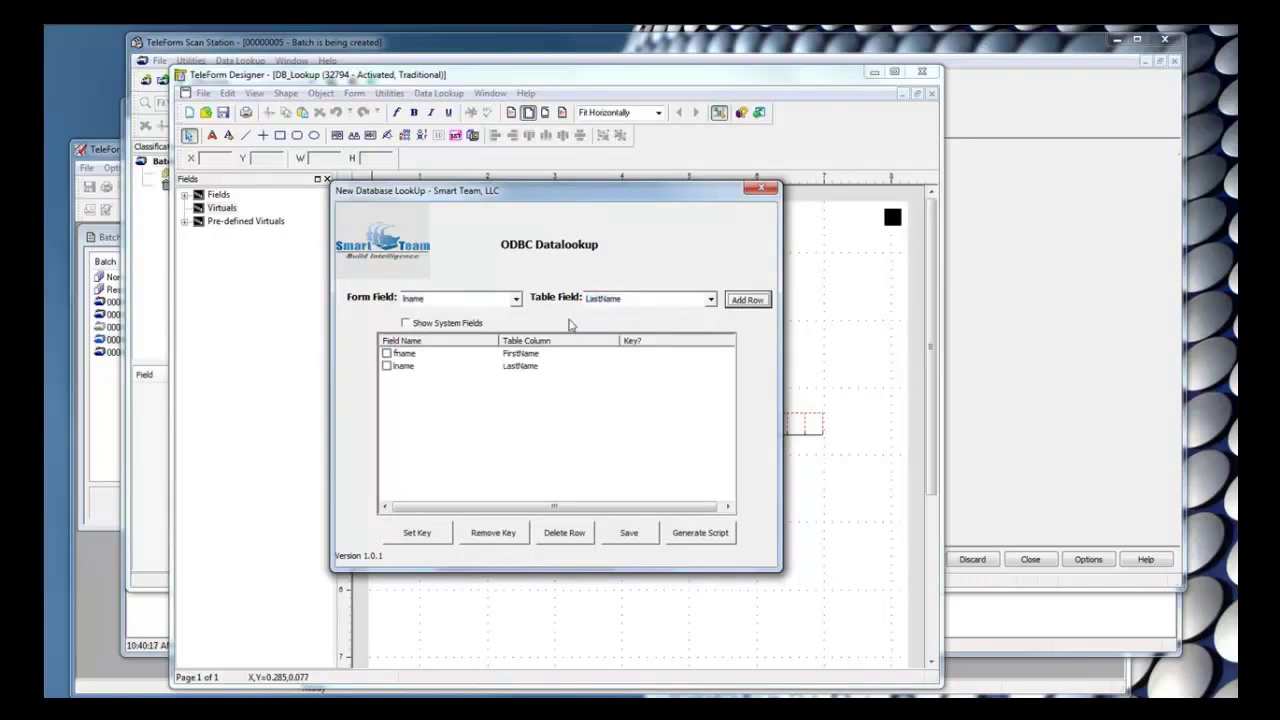
pyautogui.click(516, 299)
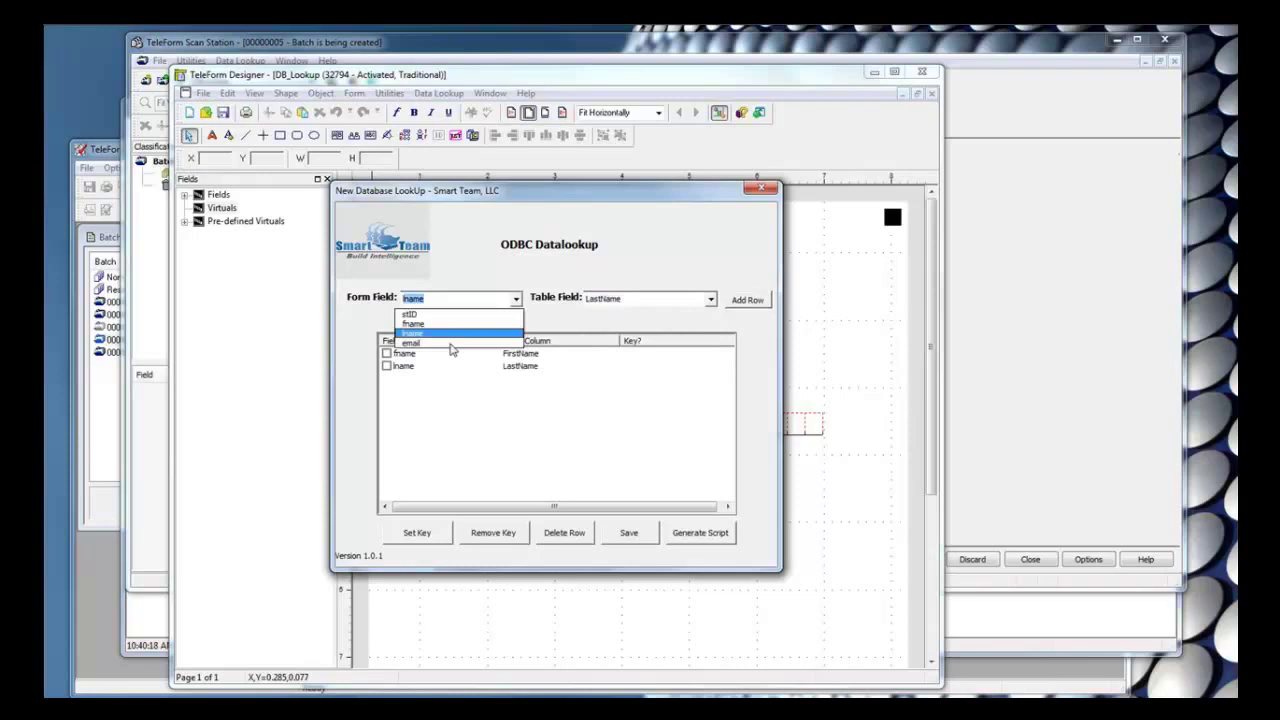
pyautogui.click(451, 344)
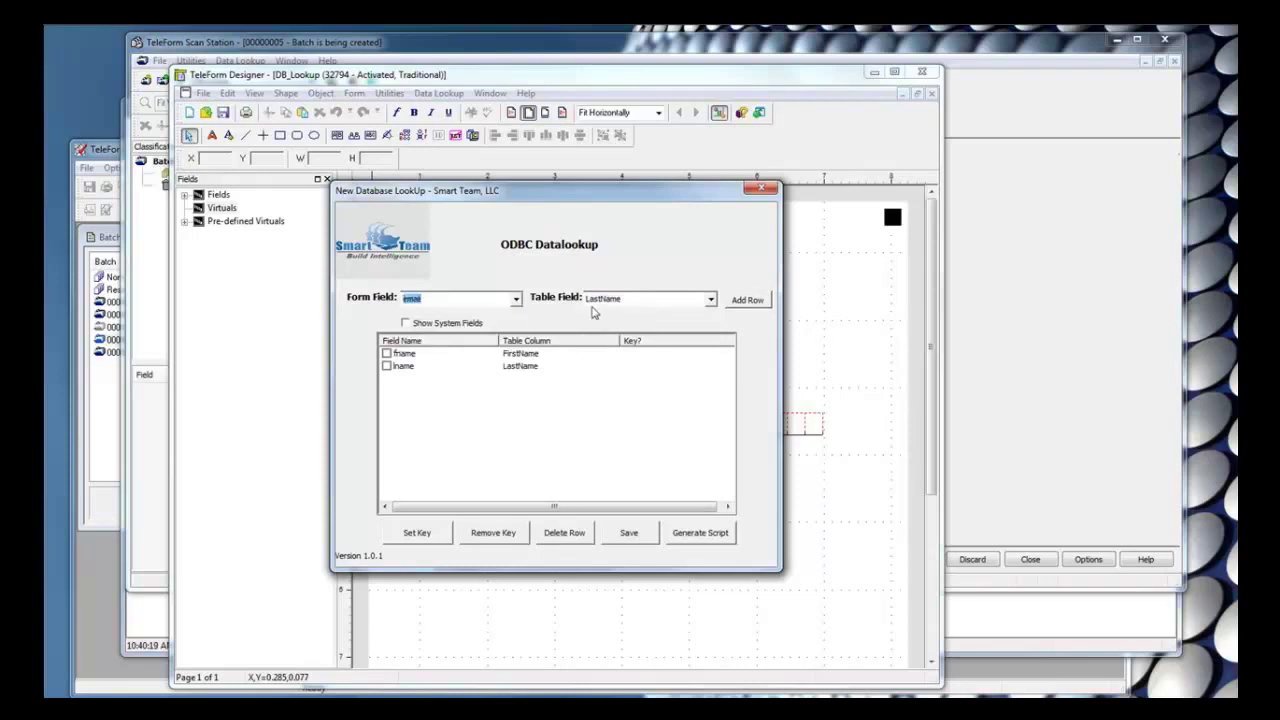
pyautogui.click(595, 300)
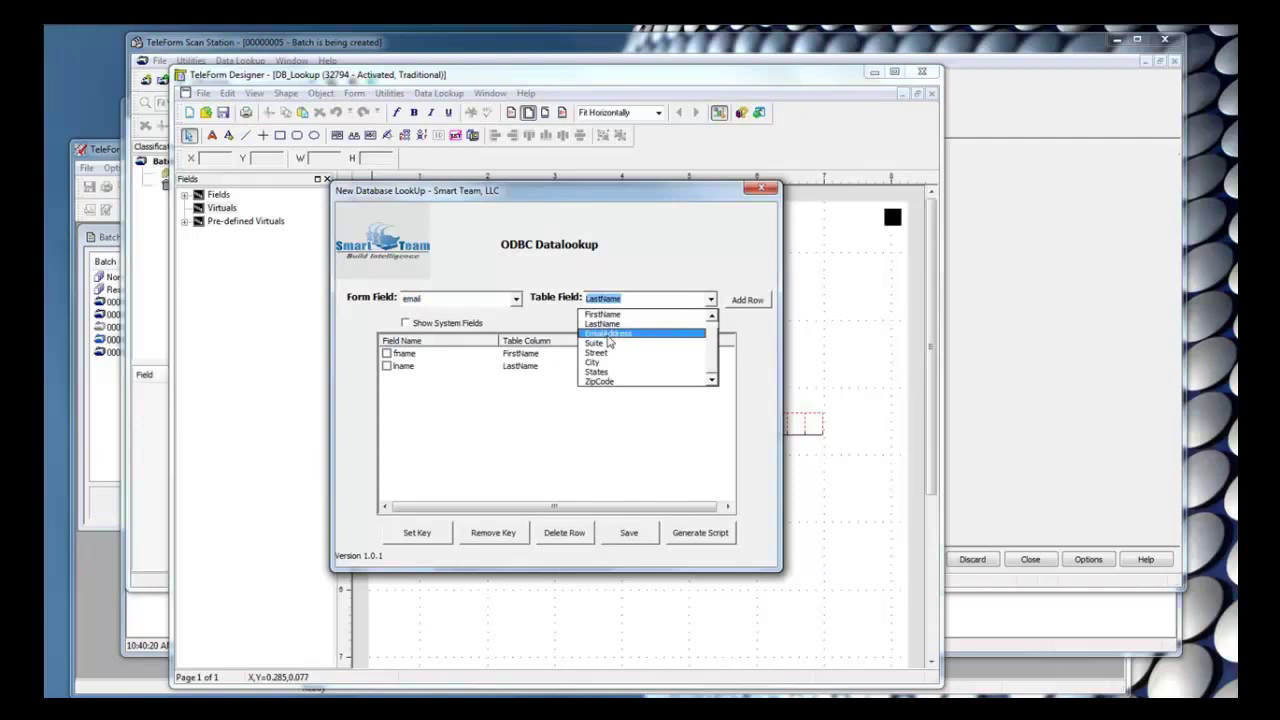
pyautogui.click(609, 334)
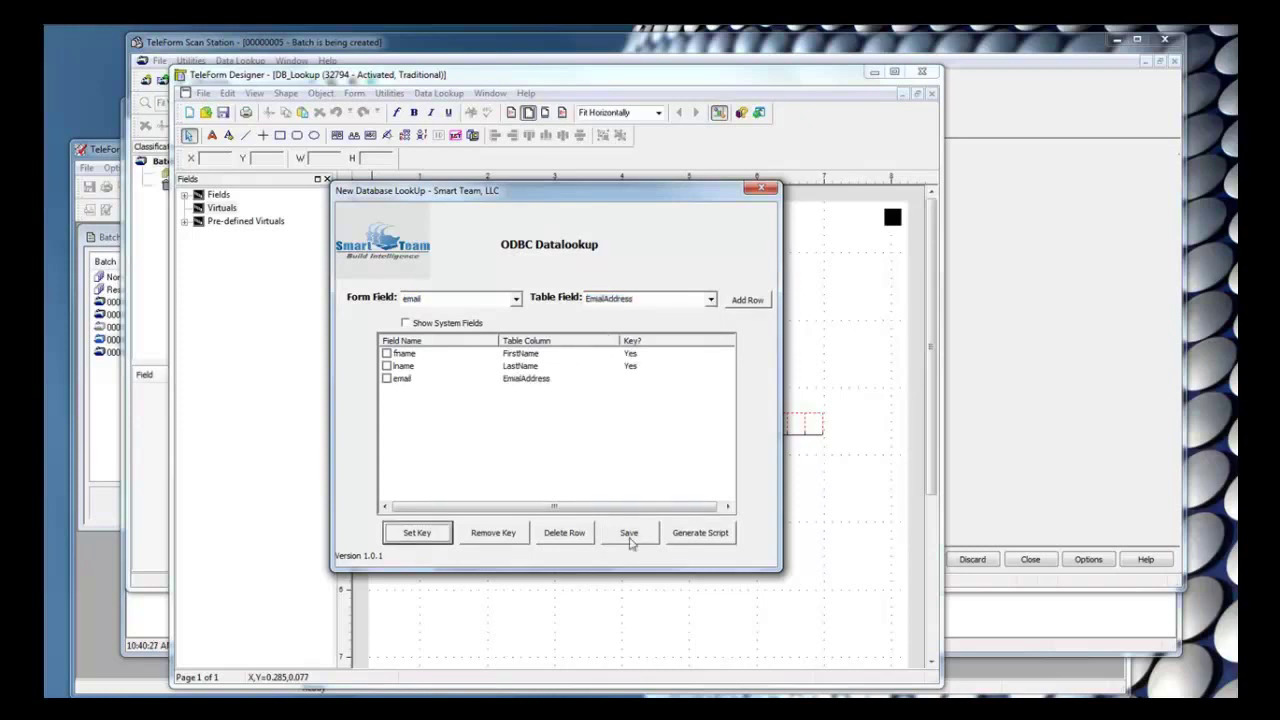
pyautogui.click(629, 537)
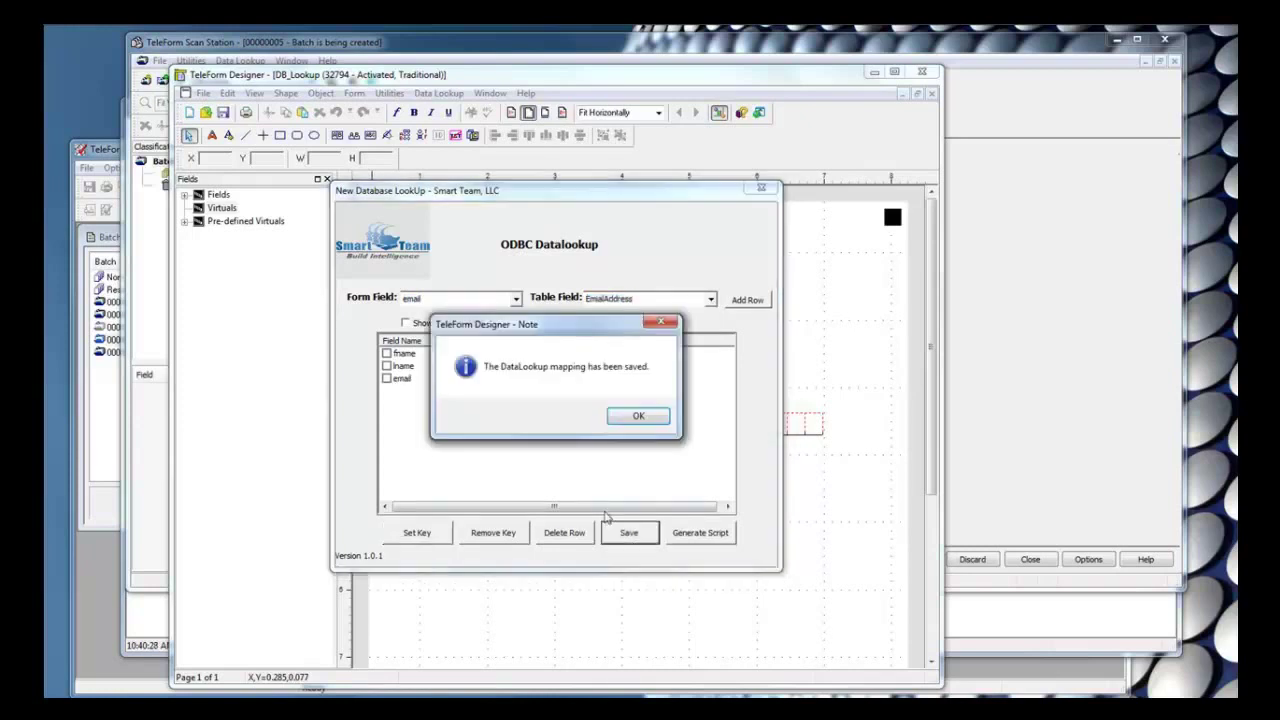
pyautogui.click(630, 422)
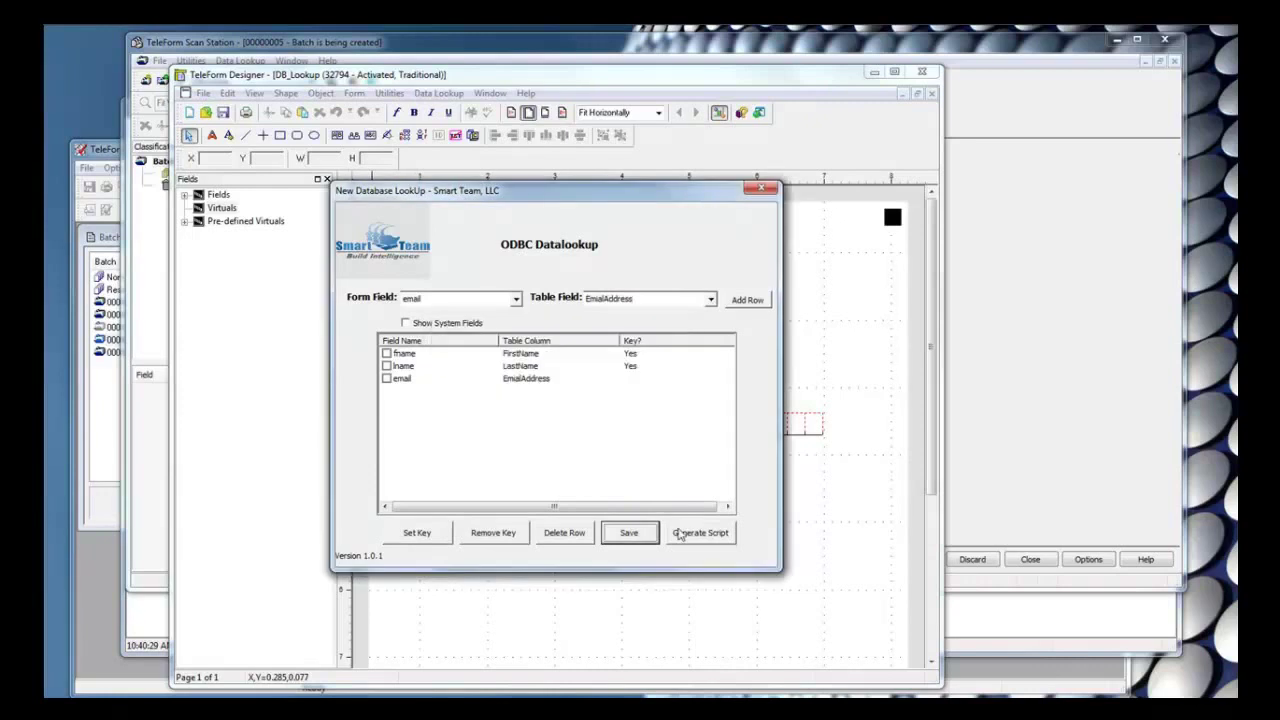
# - Generate the lookup script for the Form_FieldLostFocus function
pyautogui.click(680, 534)
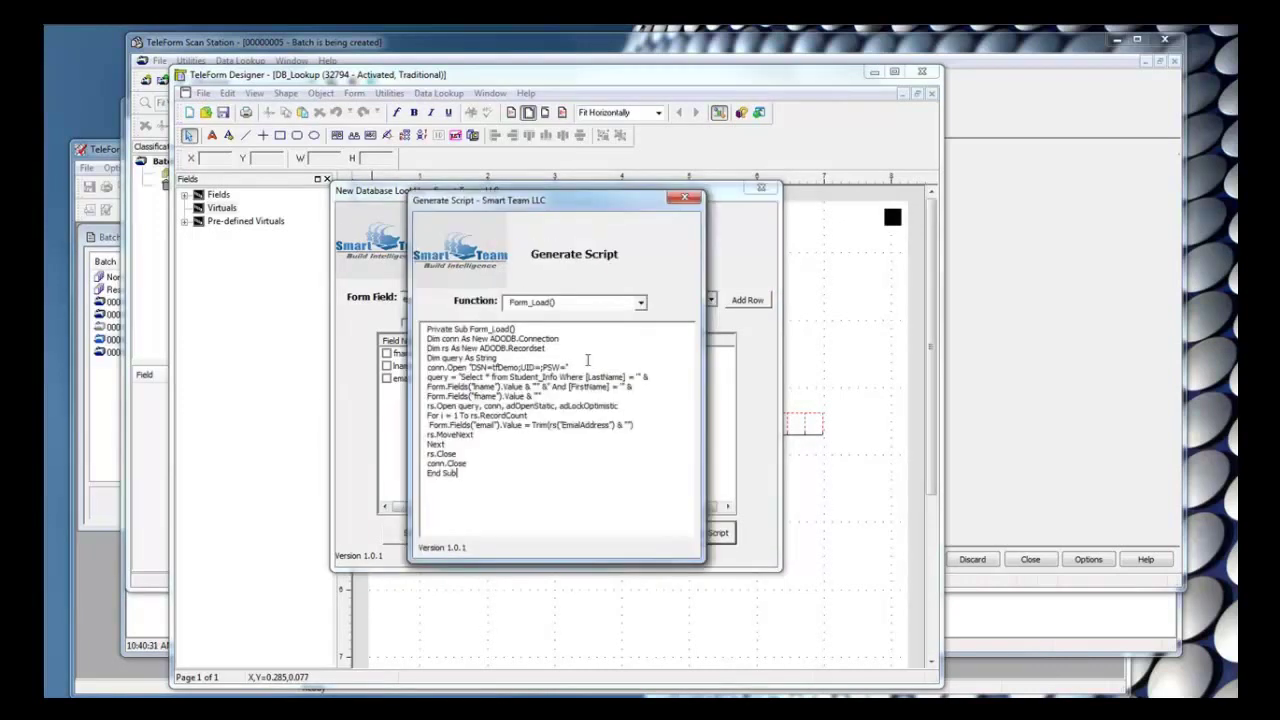
pyautogui.click(632, 302)
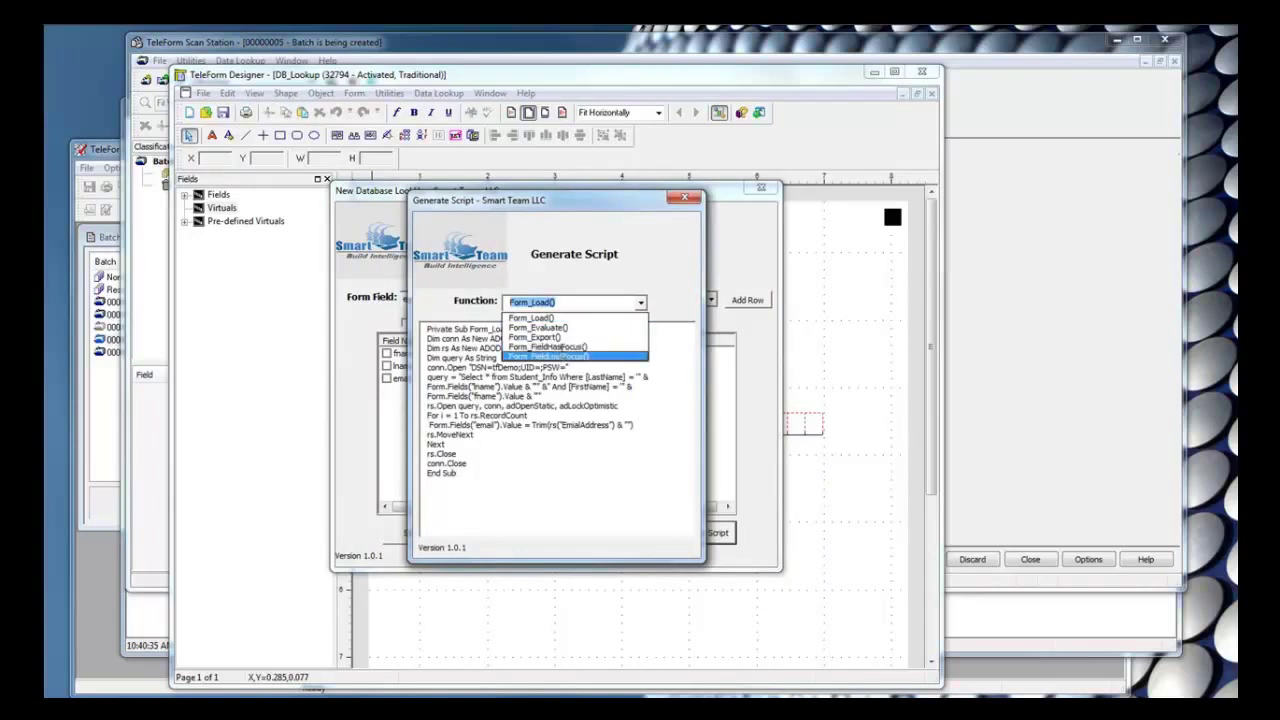
pyautogui.click(563, 357)
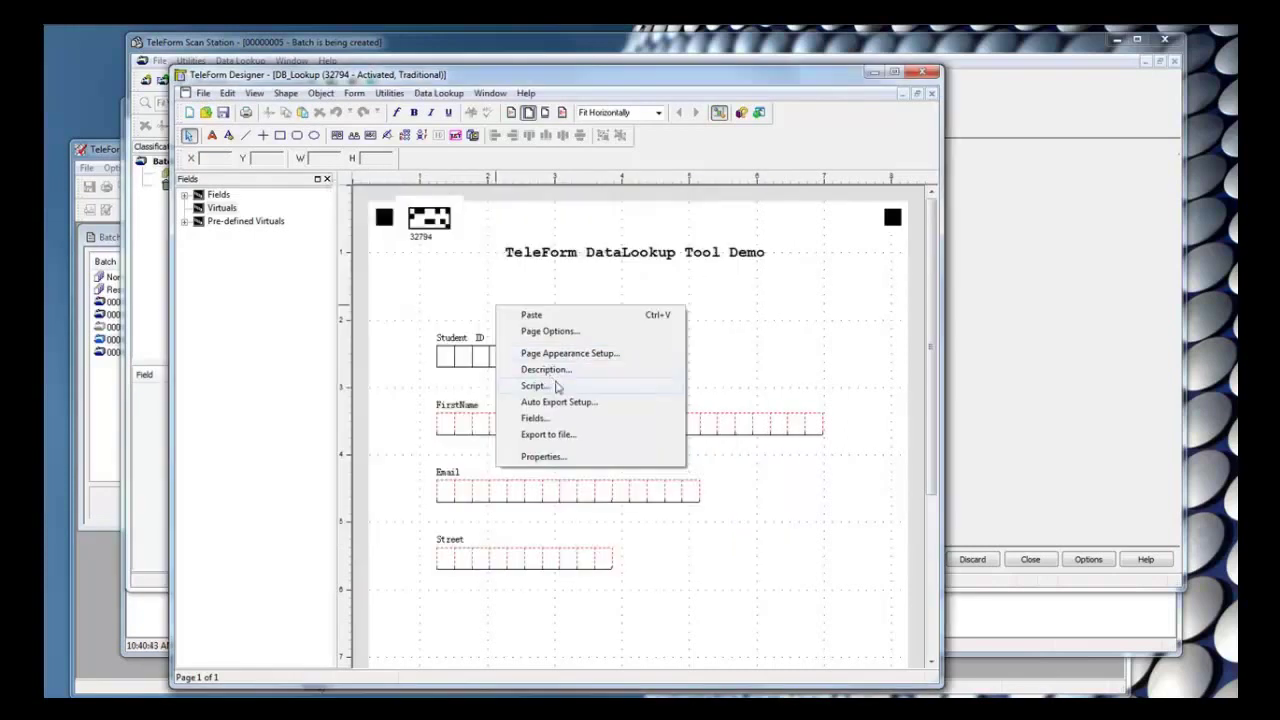
# - Paste the Form_FieldLostFocus routine into the form script below End Sub
pyautogui.click(535, 385)
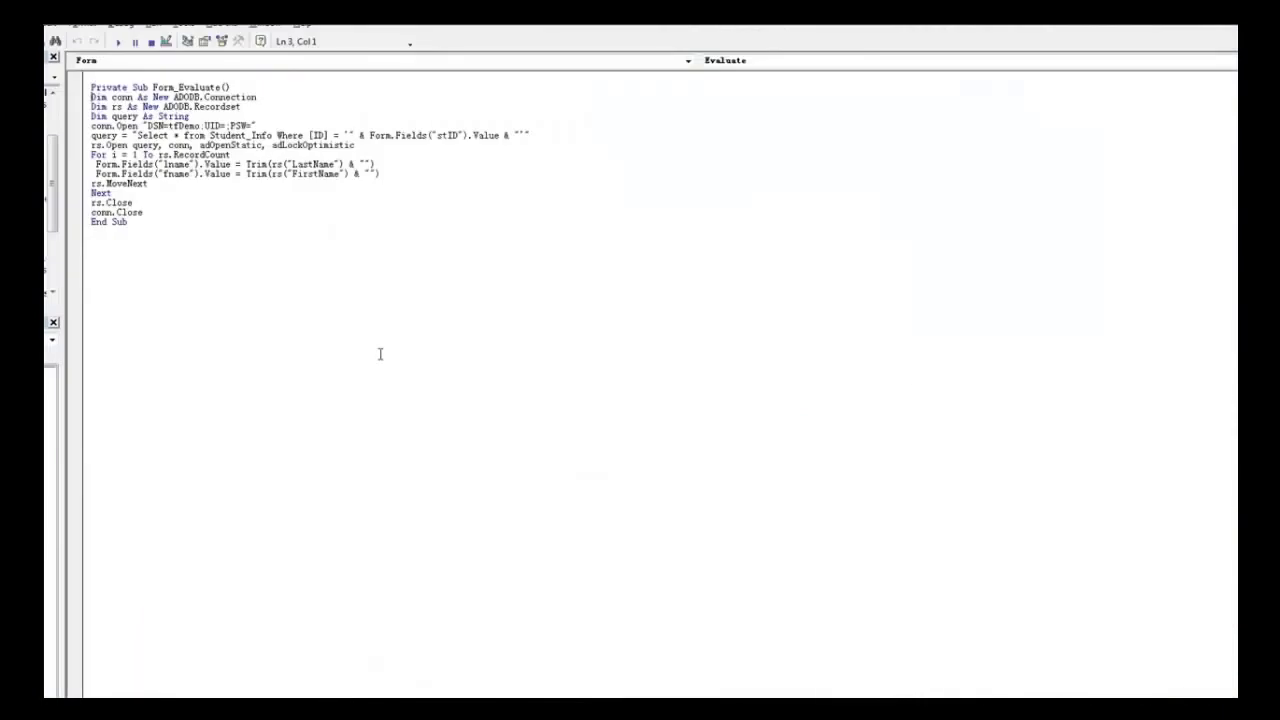
pyautogui.click(131, 253)
pyautogui.press('Return')
pyautogui.write('Private Sub Form_FieldLostFocus() Dim conn As New ADODB.Connection Dim rs As New ADODB.Recordset Dim query As String conn.Open "DSN=tfDemo;UID=;PSW=" query = "Select * from Student_Info Where [LastName] = \'" & Form.Fields("lname").Value & "\'" & " And [FirstName] = \'" & Form.Fields("fname").Value & "\'" rs.Open query, conn, adOpenStatic, adLockOptimistic For i = 1 To rs.RecordCount  Form.Fields("email").Value = Trim(rs("EmialAddress") & "") rs.MoveNext Next rs.Close conn.Close End Sub')
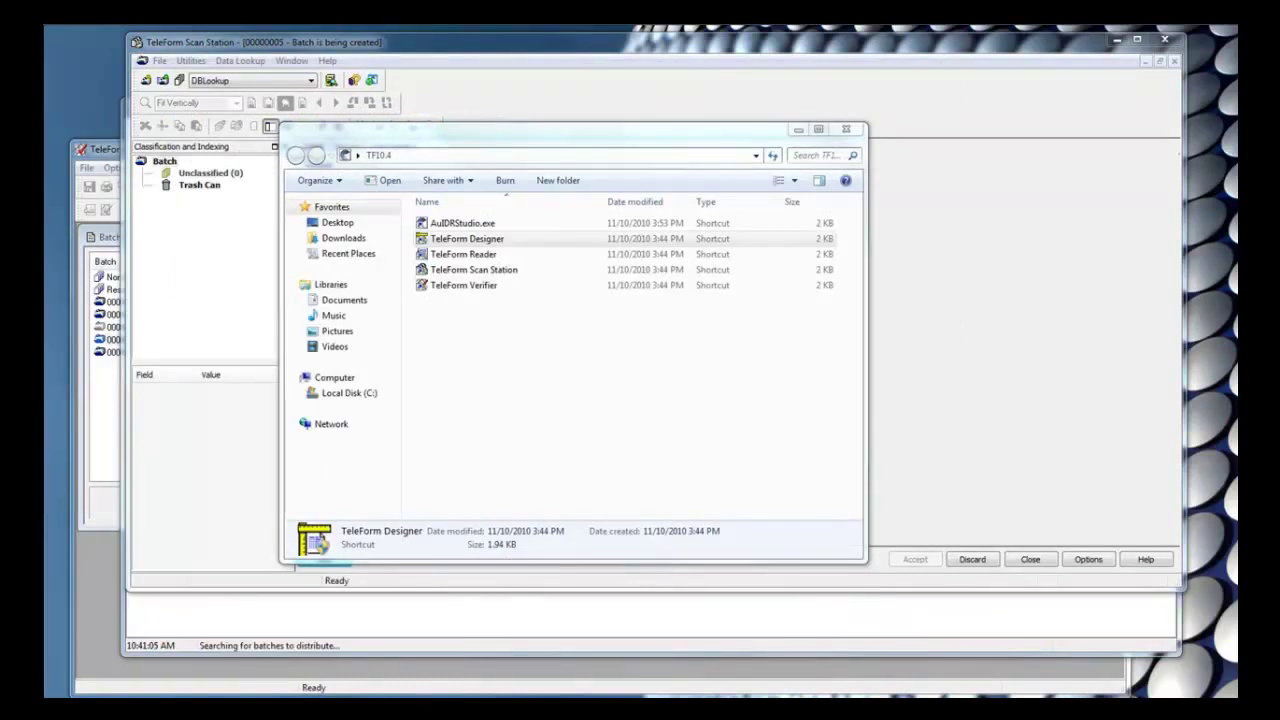
# - Preview testform.jpg from the Test folder, then capture and accept it in Scan Station
pyautogui.click(500, 266)
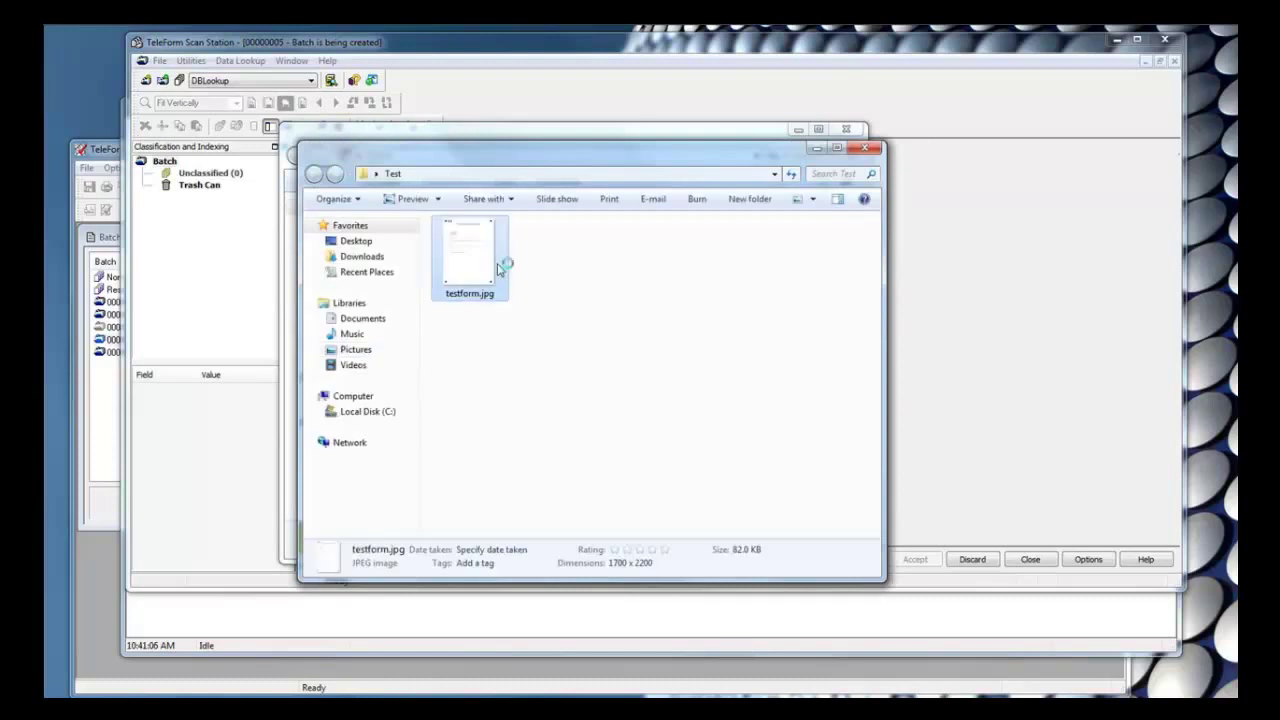
pyautogui.doubleClick(505, 277)
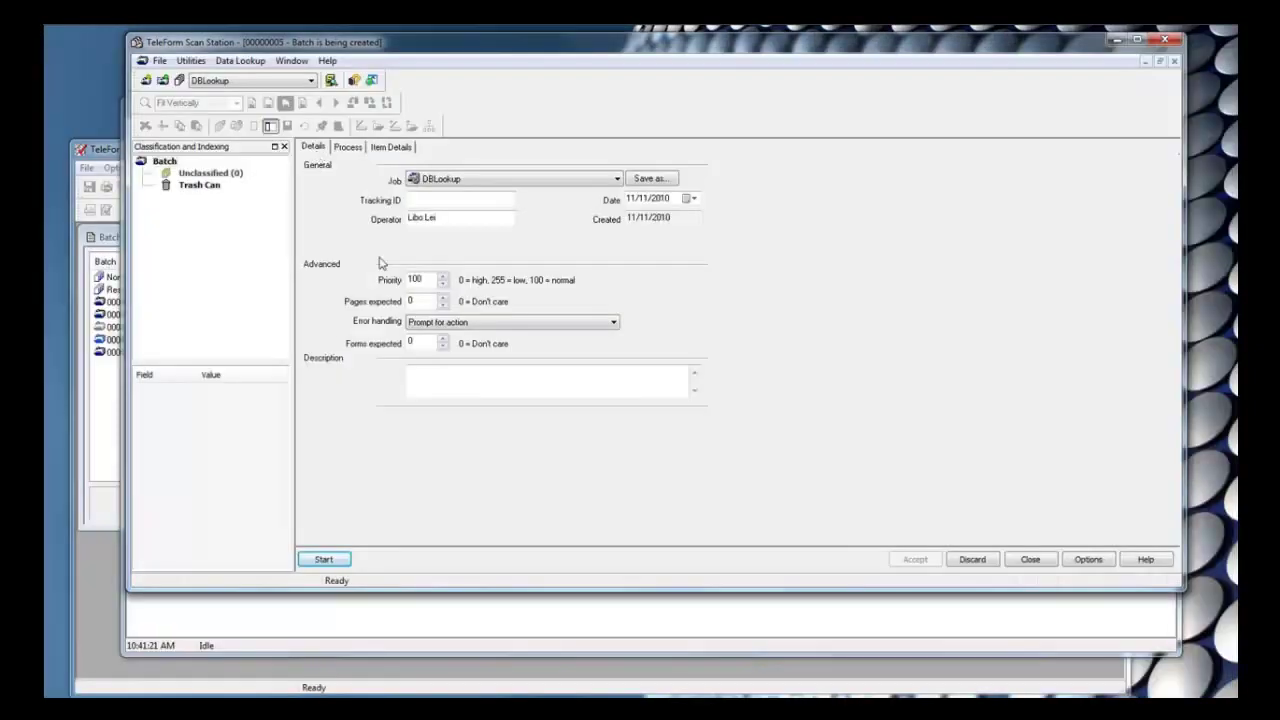
pyautogui.click(340, 565)
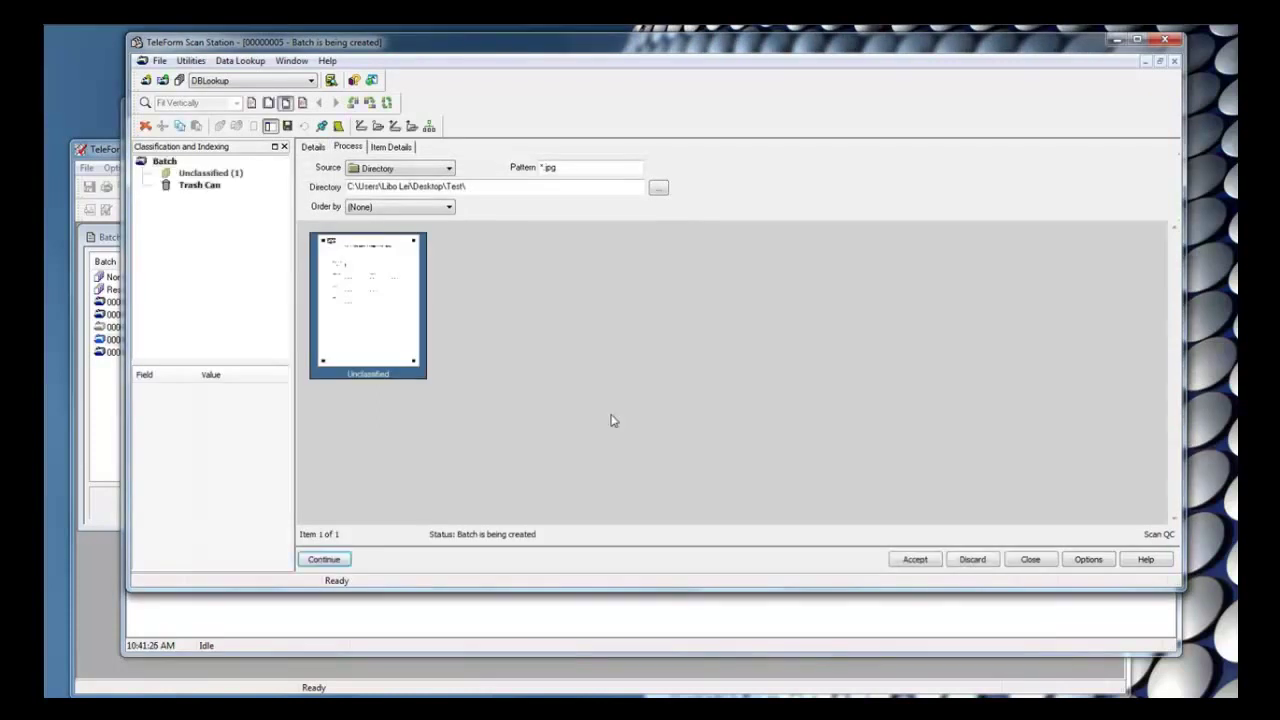
pyautogui.click(920, 561)
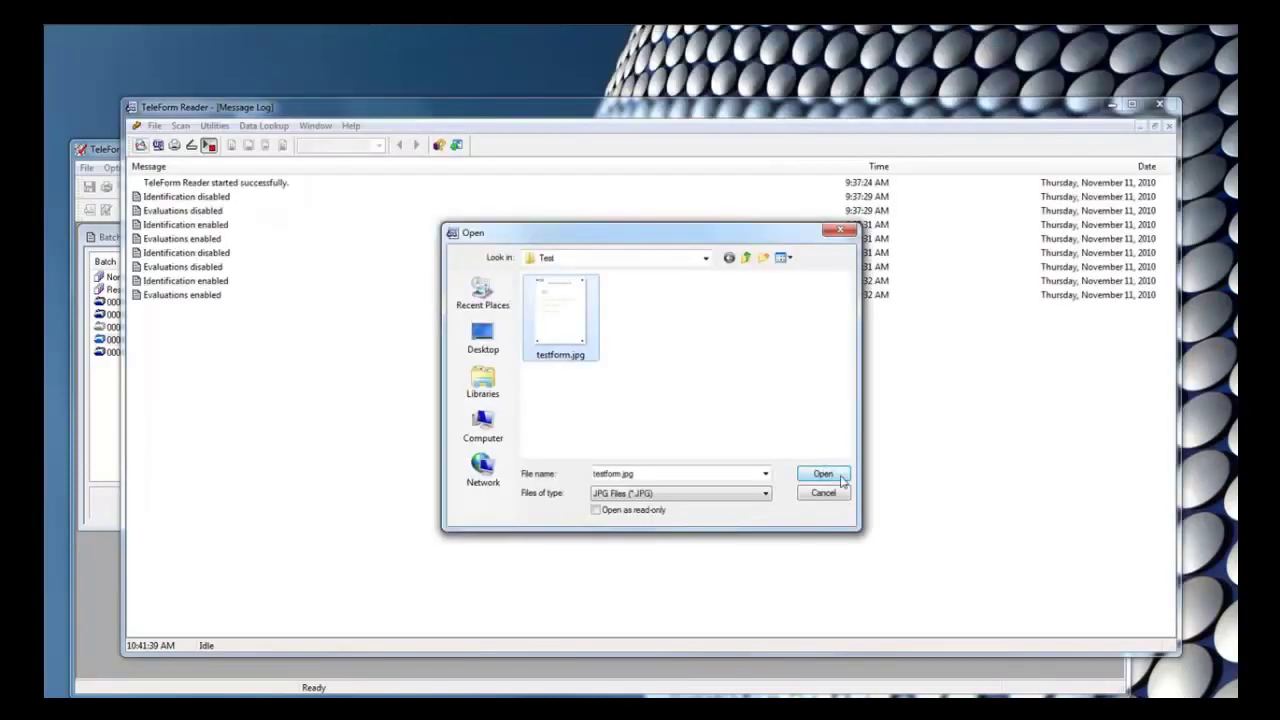
# - Open testform.jpg in Reader so it is evaluated against its template
pyautogui.click(820, 473)
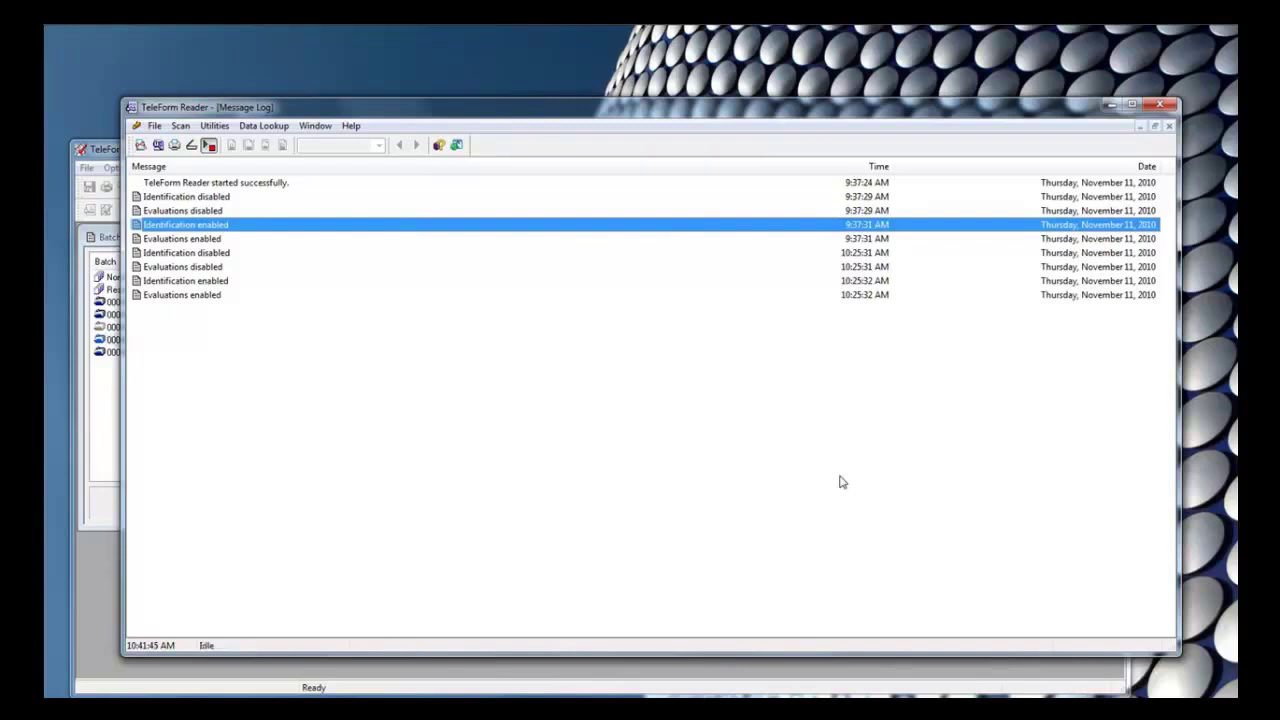
# - Refresh the batch, check the auto-filled name fields, and close Verifier saving corrections
pyautogui.click(1110, 104)
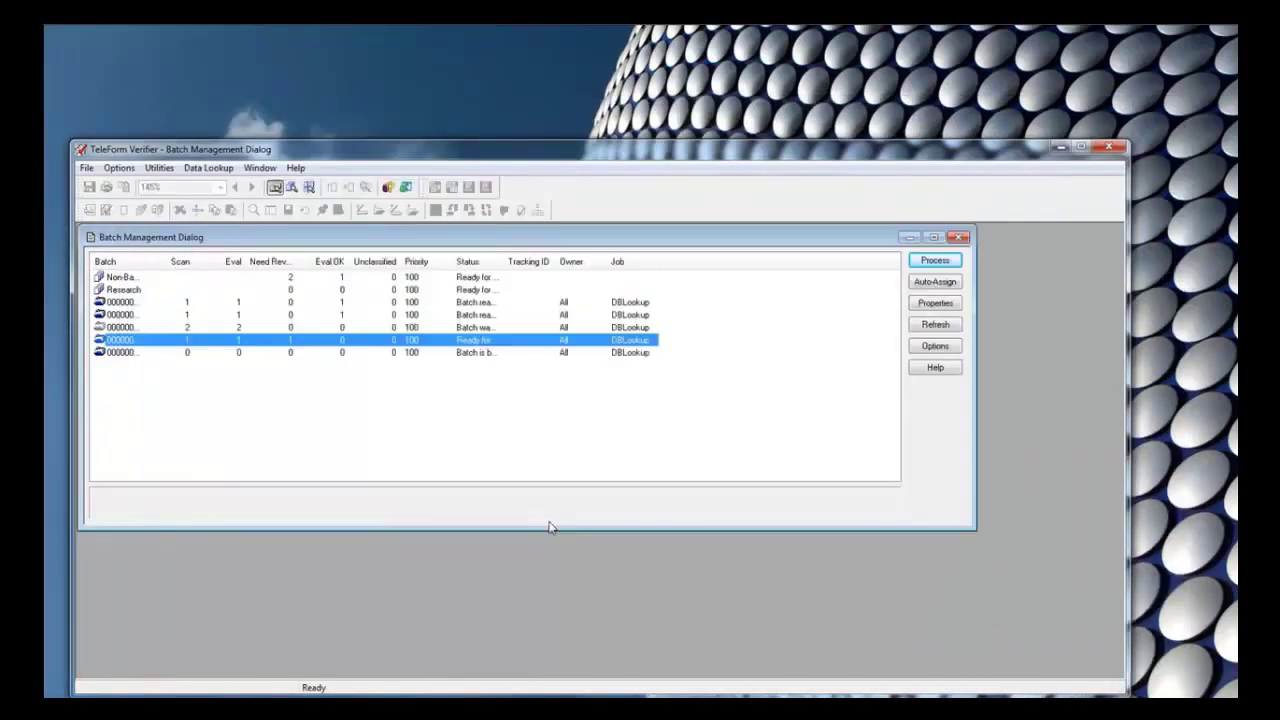
pyautogui.click(932, 326)
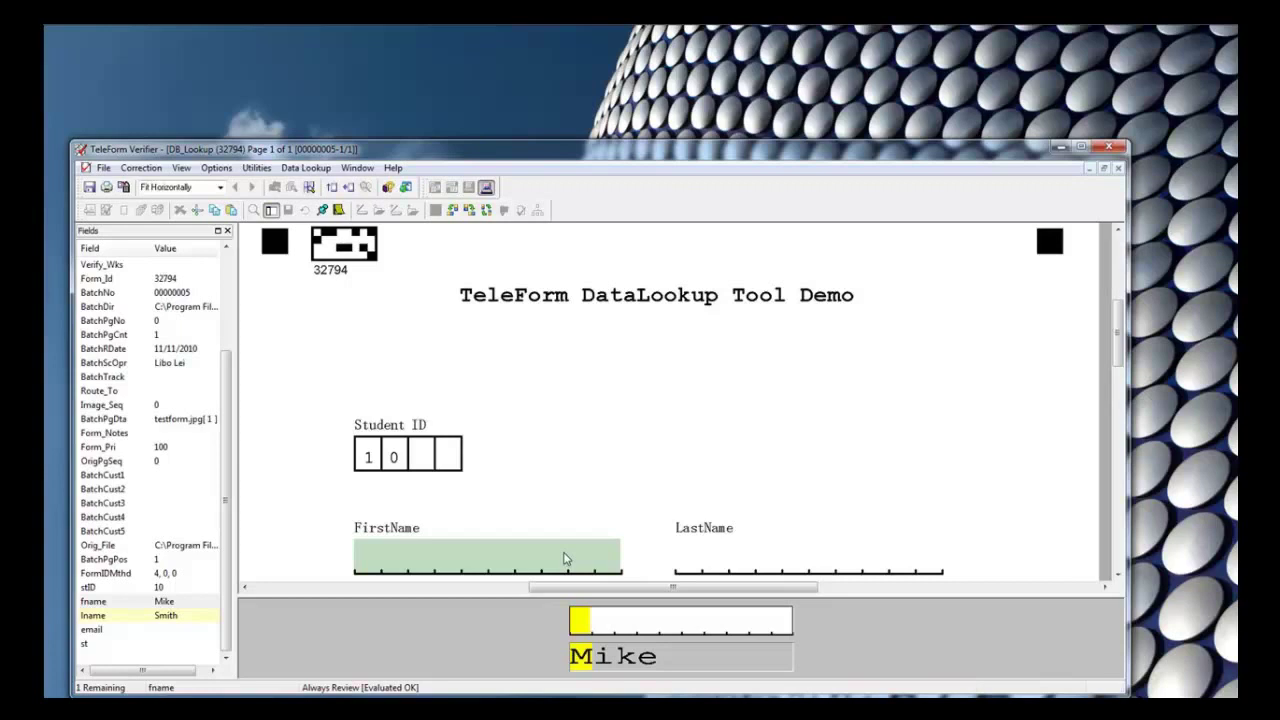
pyautogui.press('Return')
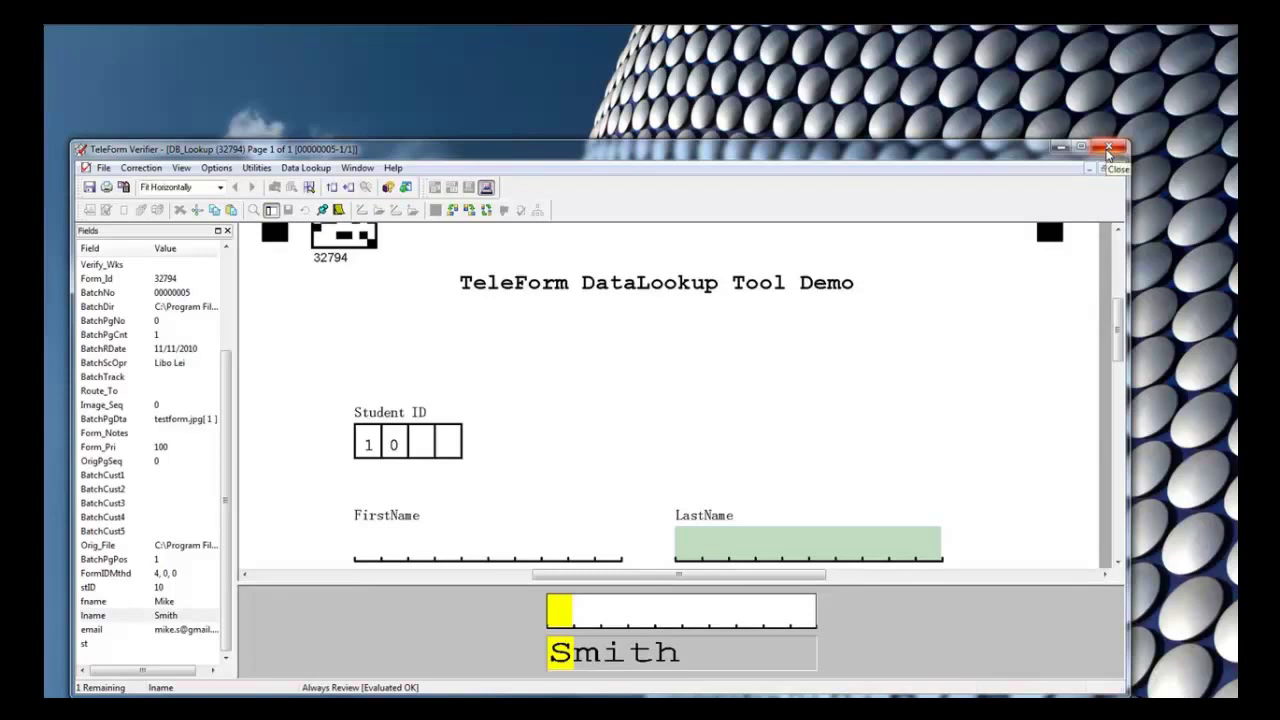
pyautogui.click(1108, 150)
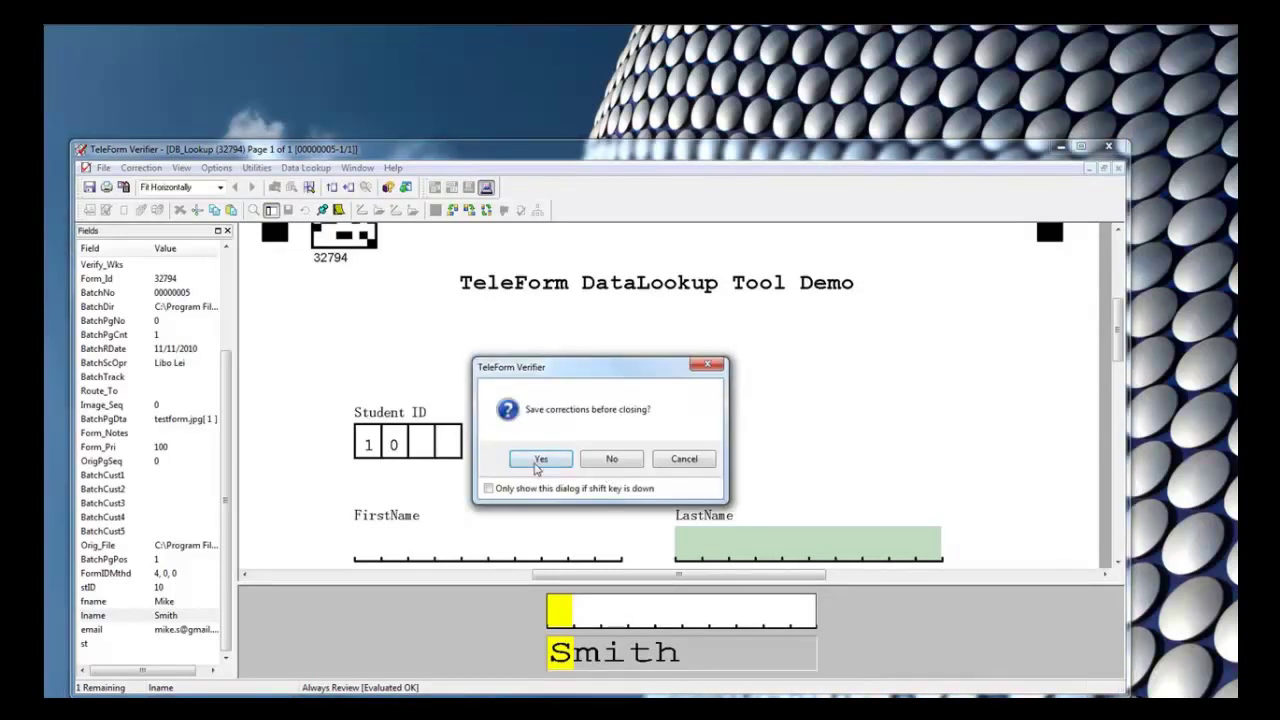
pyautogui.click(540, 460)
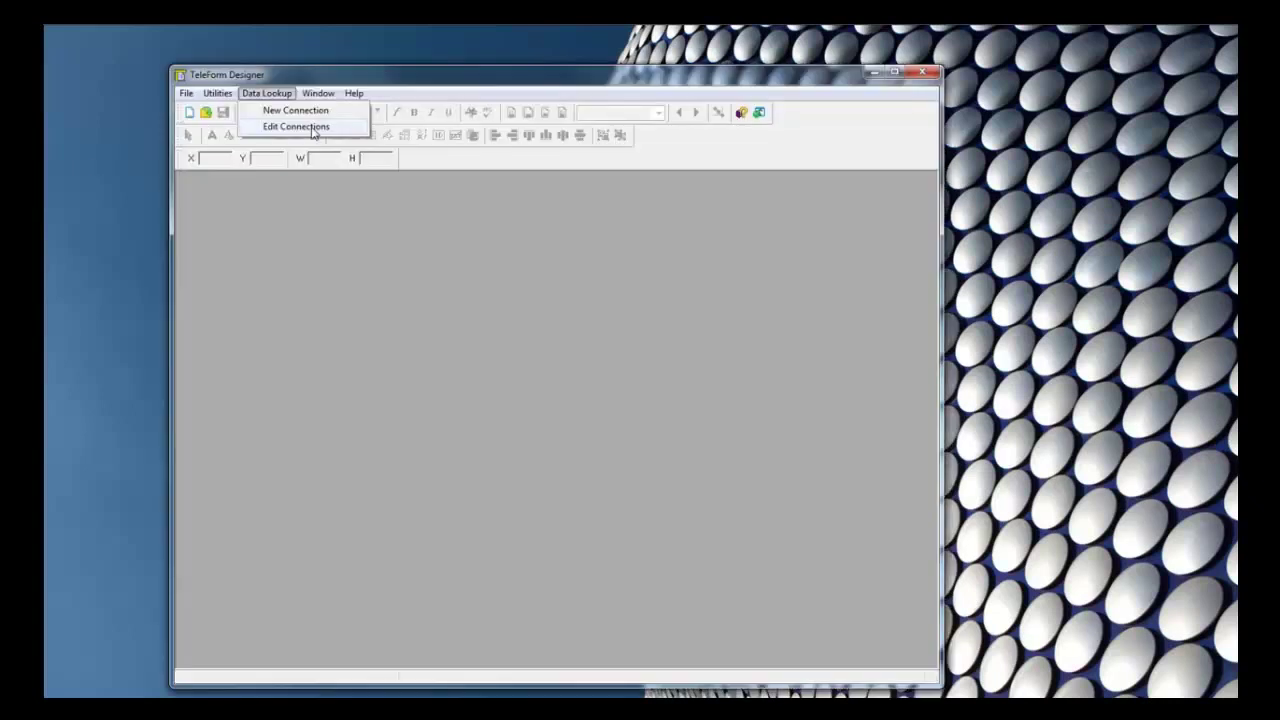
# - Load the saved db_odbc_Reader lookup for editing
pyautogui.click(295, 126)
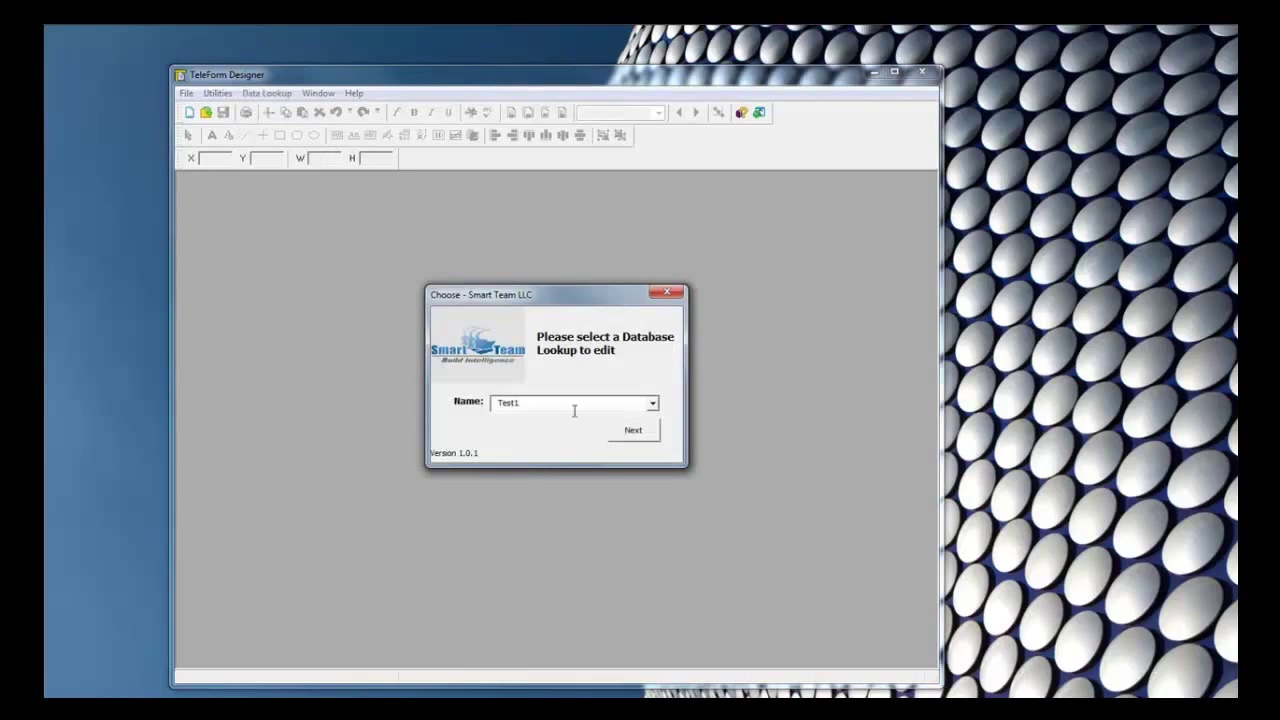
pyautogui.click(652, 403)
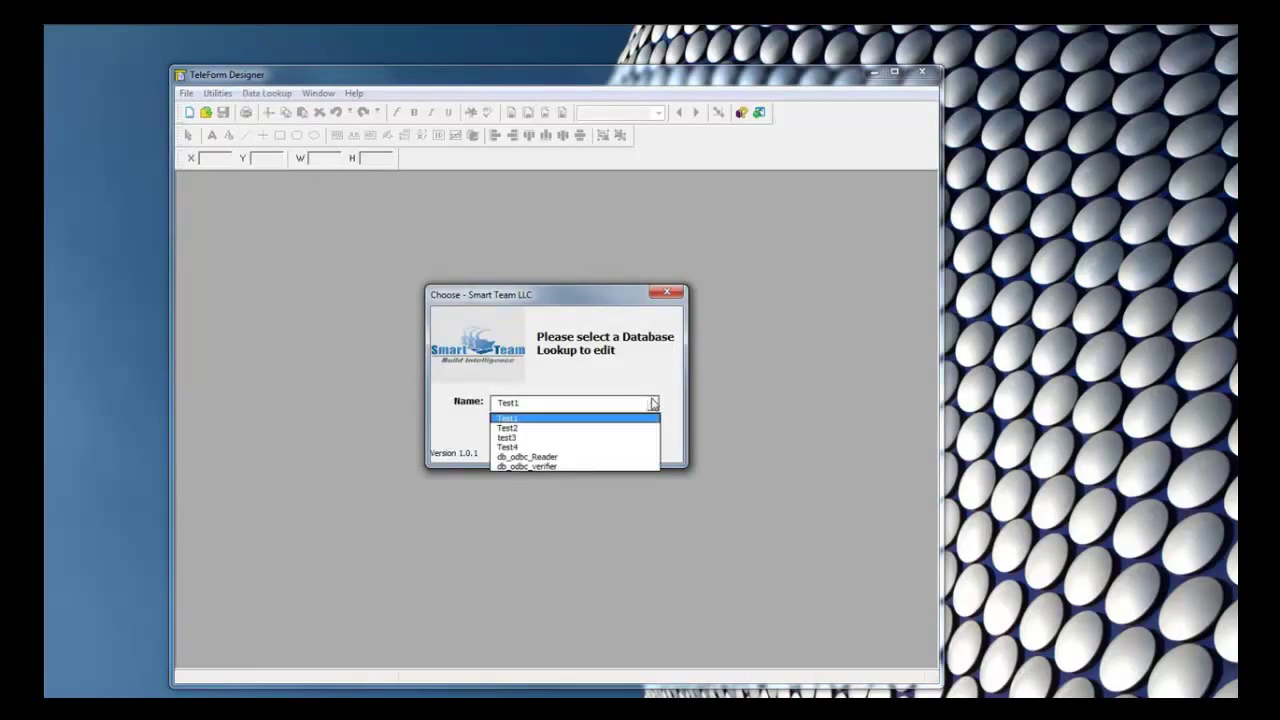
pyautogui.click(538, 459)
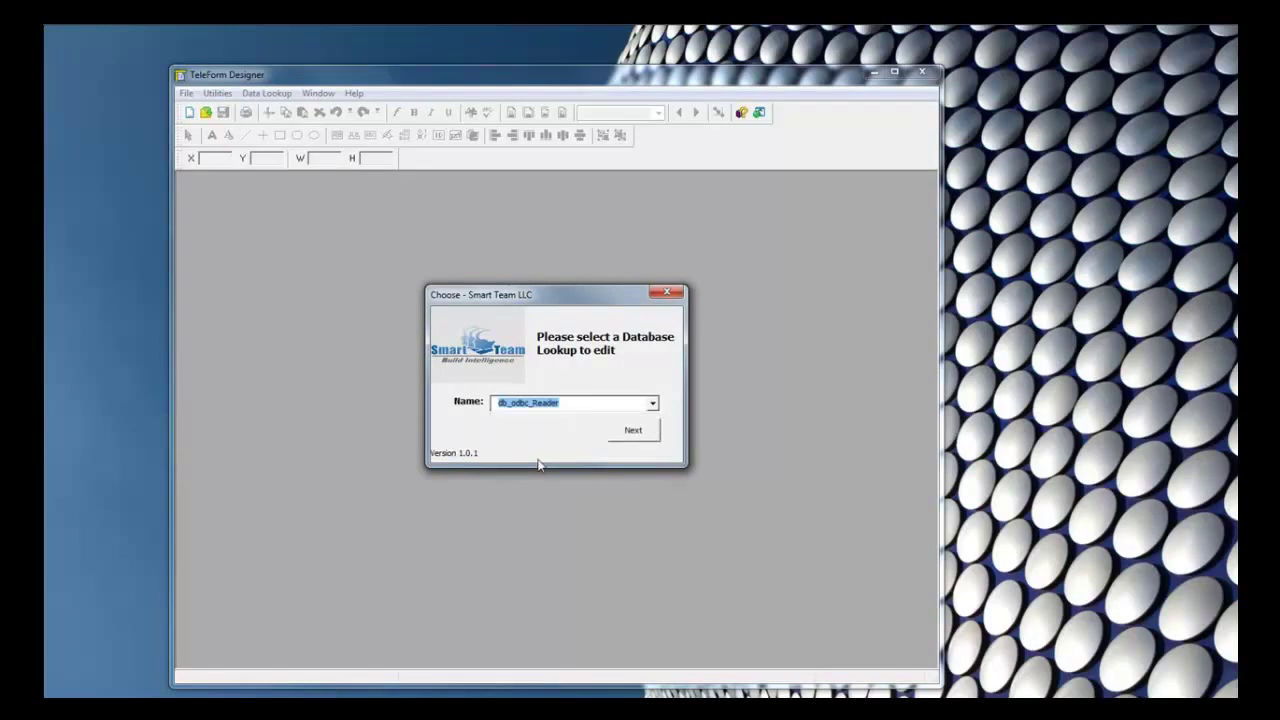
pyautogui.click(634, 432)
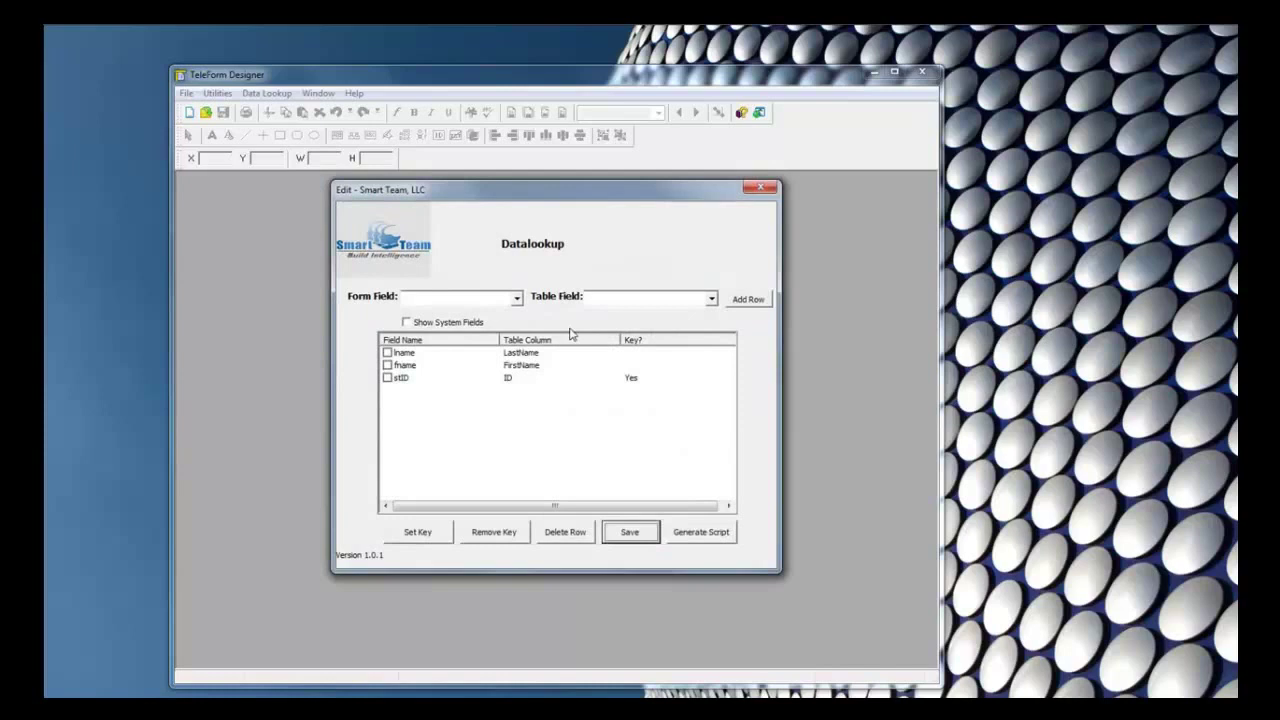
# - Map the email form field to EmailAddress in db_odbc_Reader, set the key, and save the lookup
pyautogui.click(515, 299)
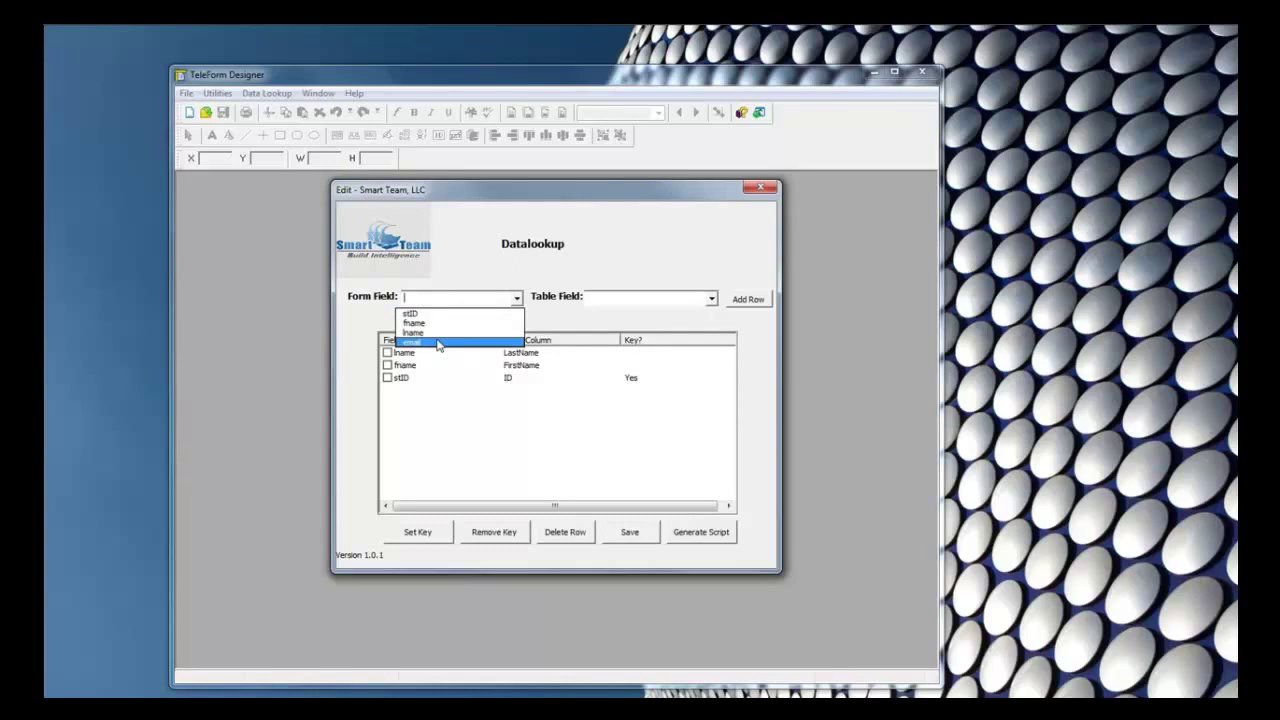
pyautogui.click(437, 345)
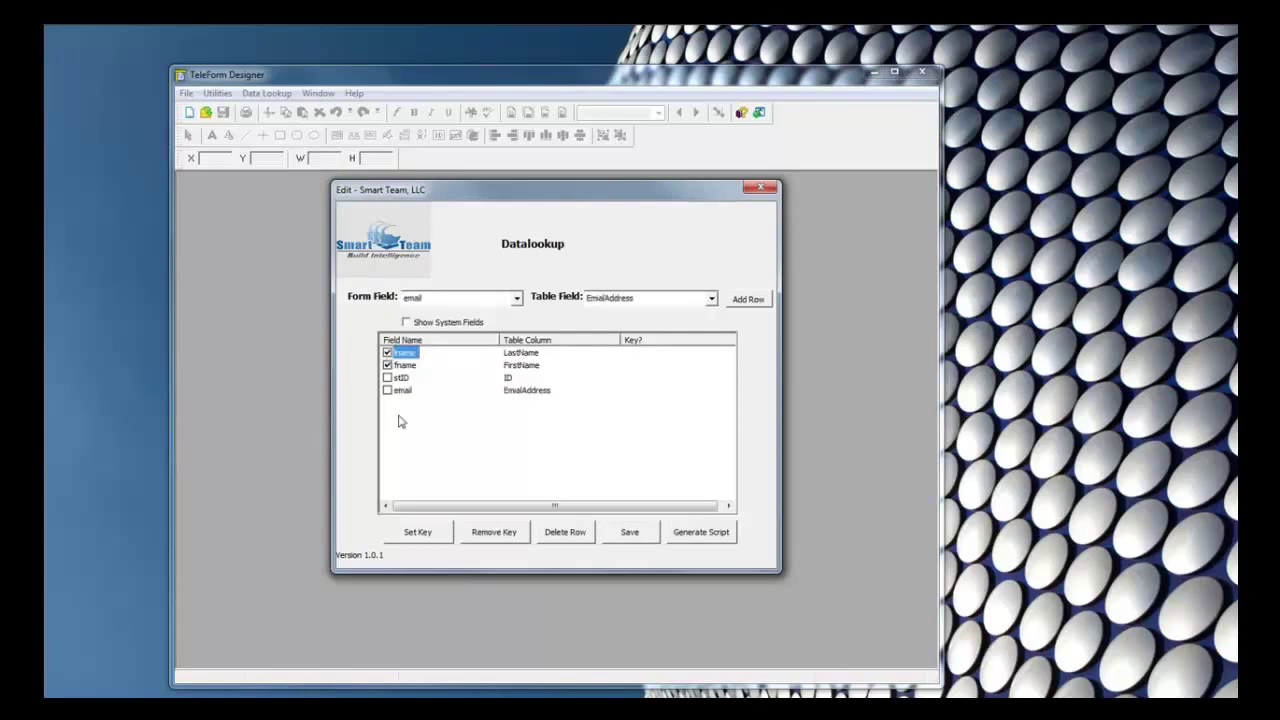
pyautogui.click(444, 535)
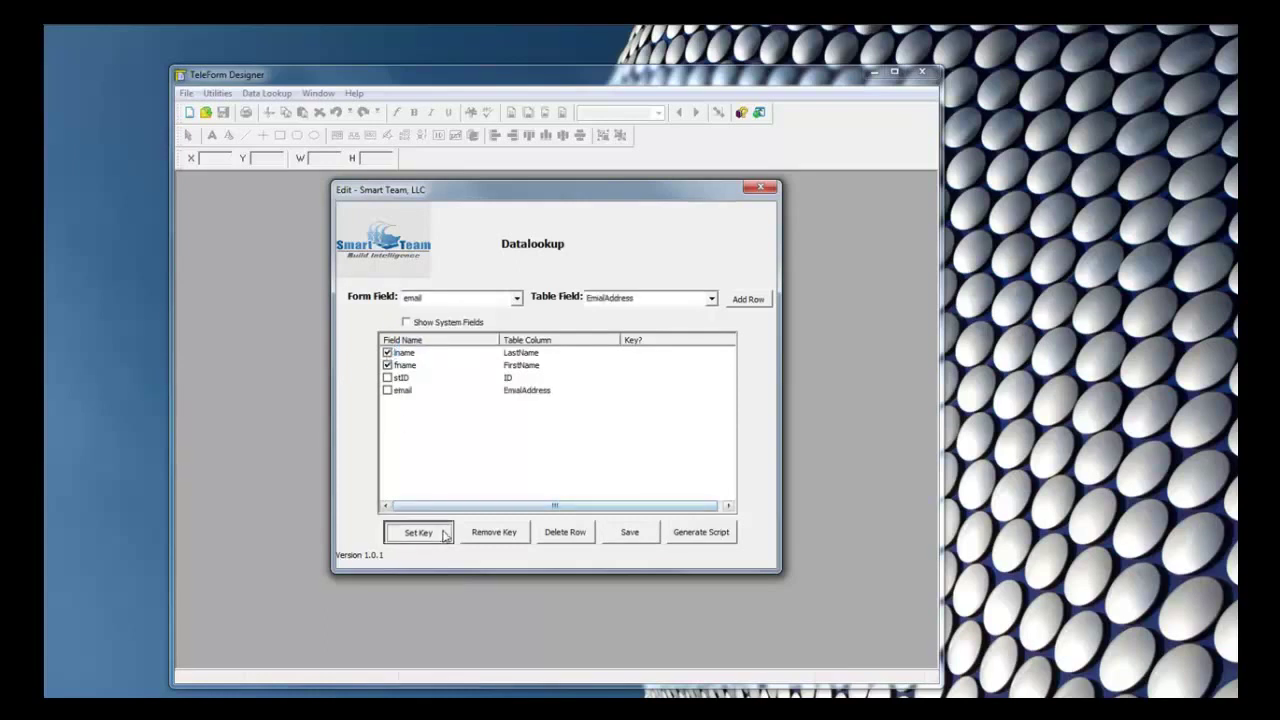
pyautogui.click(630, 525)
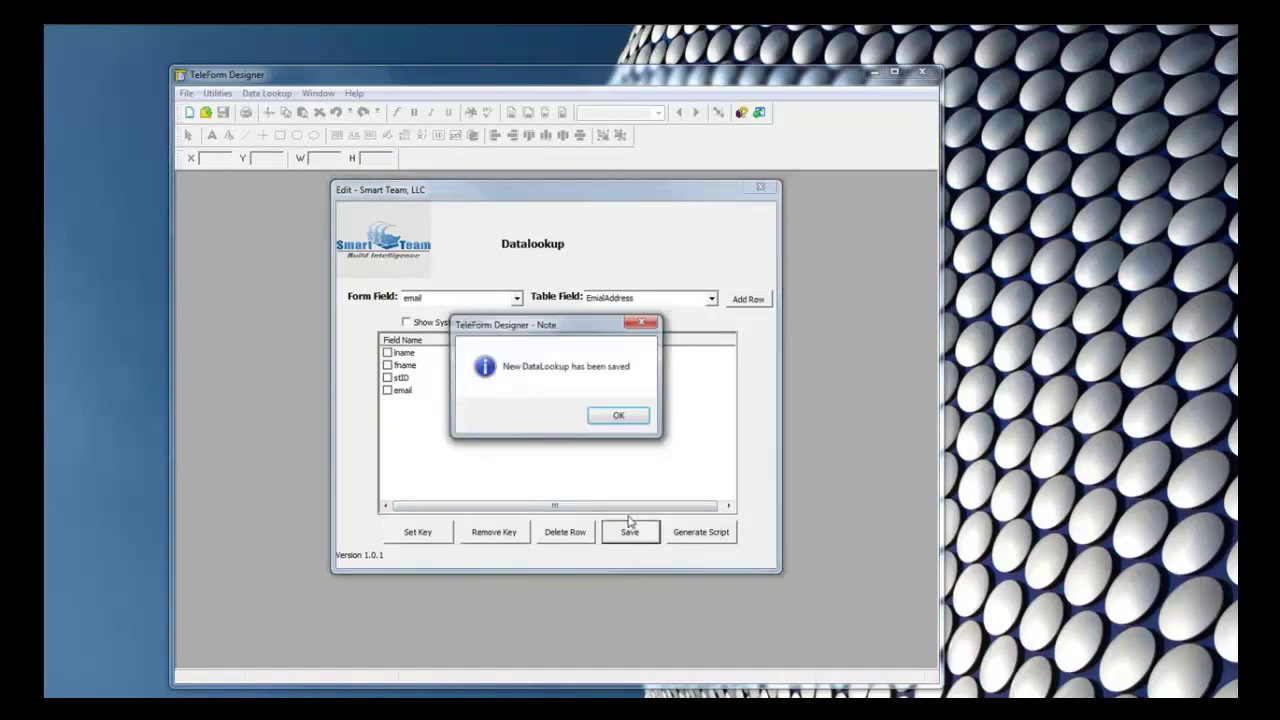
pyautogui.click(615, 418)
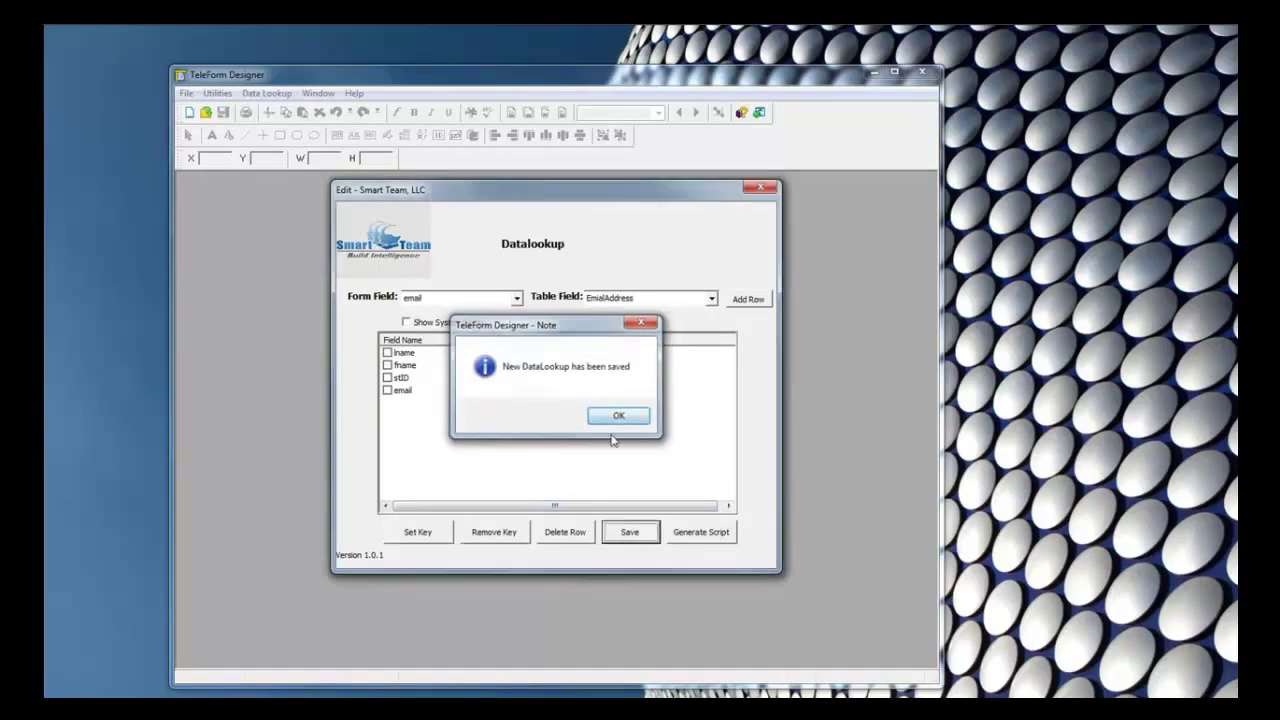